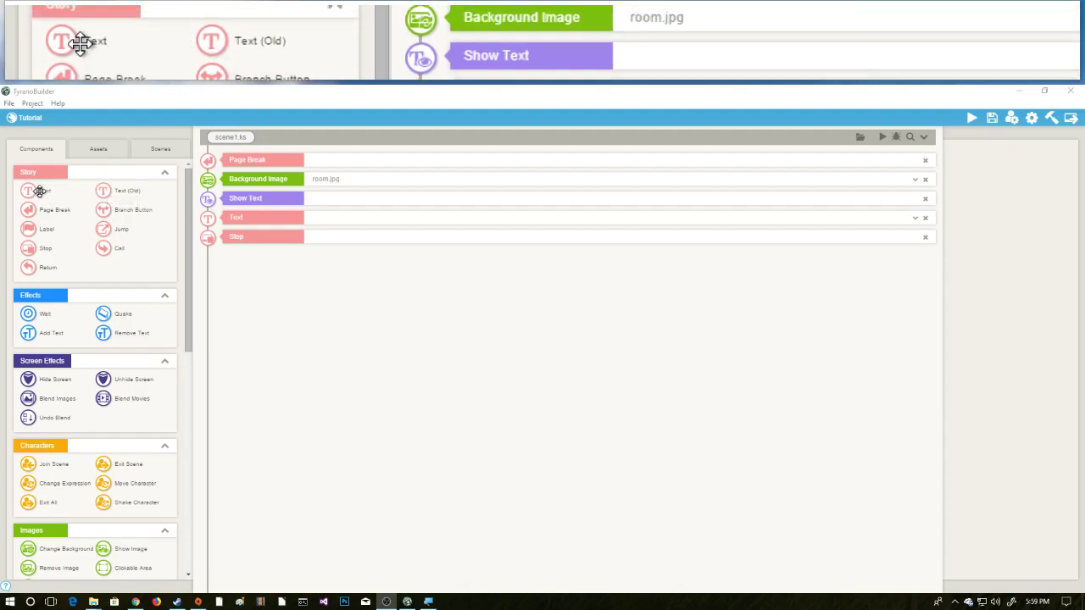
Add a Text (Old) component below the Text component, containing the lines "Hello." and "This a new game project(old)."
{"action": "left_click_drag", "start_coordinate": [108, 190], "coordinate": [270, 226]}
{"action": "left_click", "coordinate": [354, 220]}
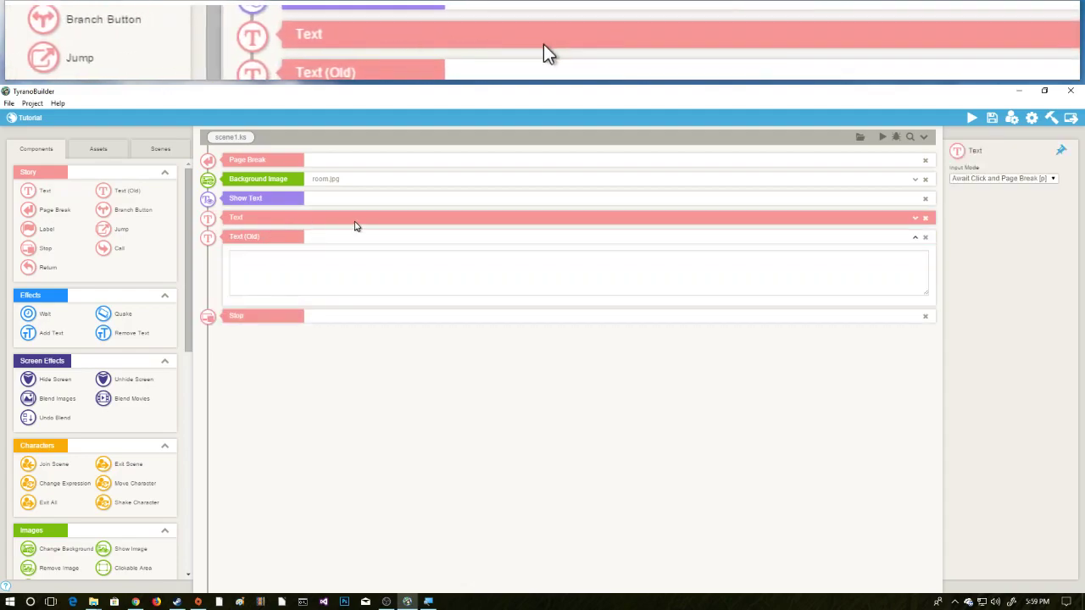
{"action": "left_click", "coordinate": [353, 219]}
{"action": "left_click", "coordinate": [620, 257]}
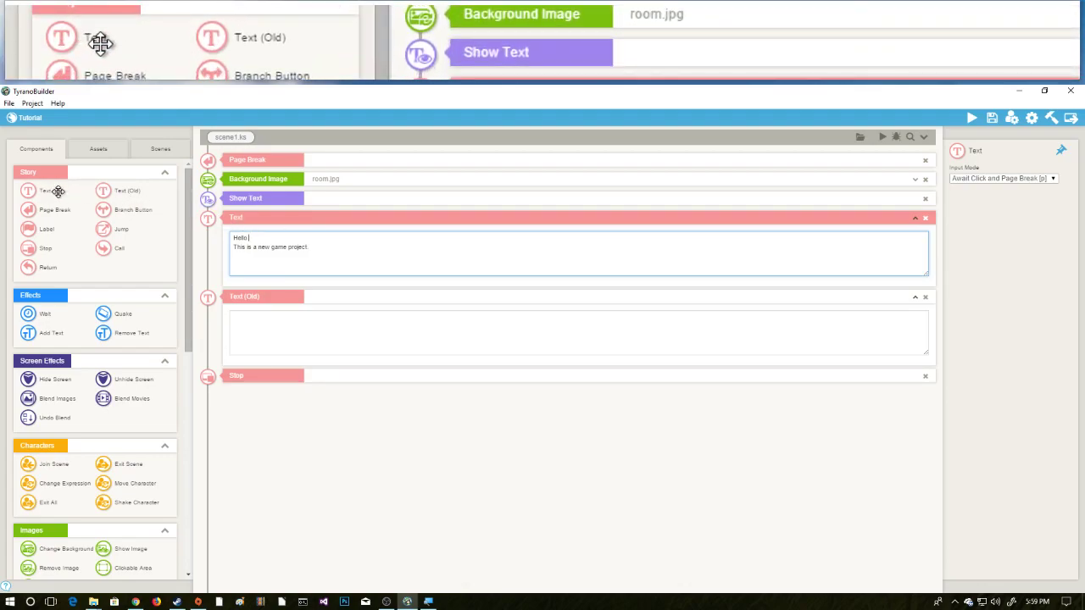
{"action": "left_click", "coordinate": [287, 317]}
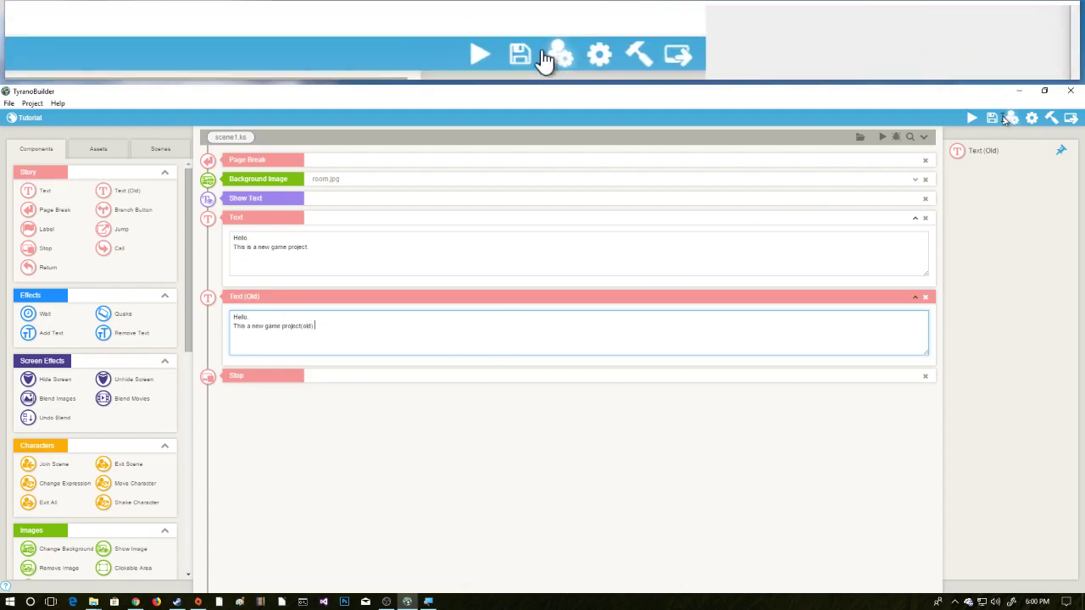
Save the project, run the game to compare how the Text and Text (Old) lines play, and close the preview
{"action": "left_click", "coordinate": [991, 119]}
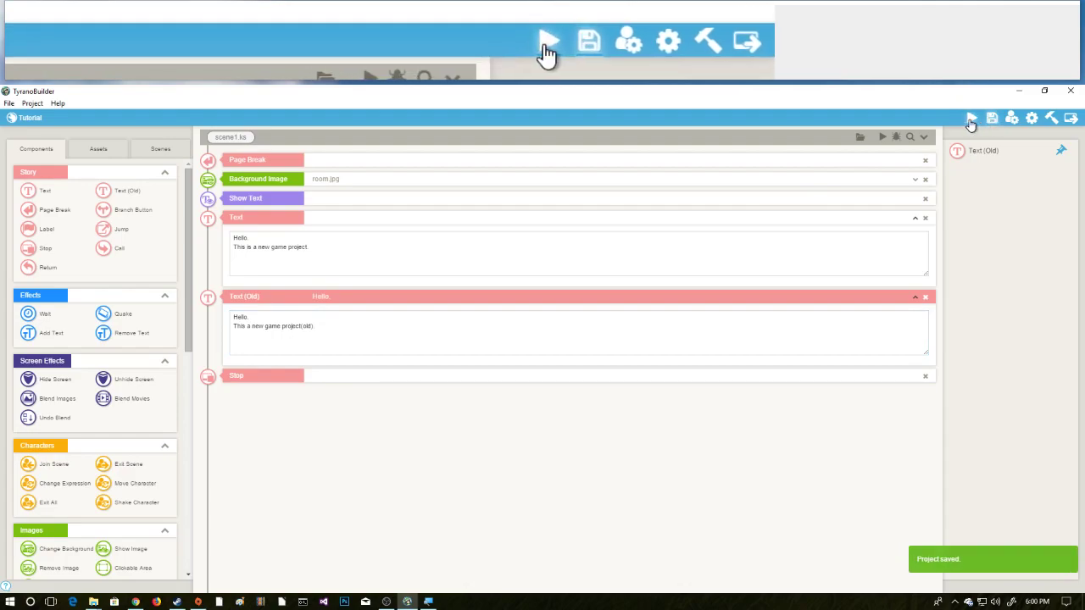
{"action": "left_click", "coordinate": [971, 119]}
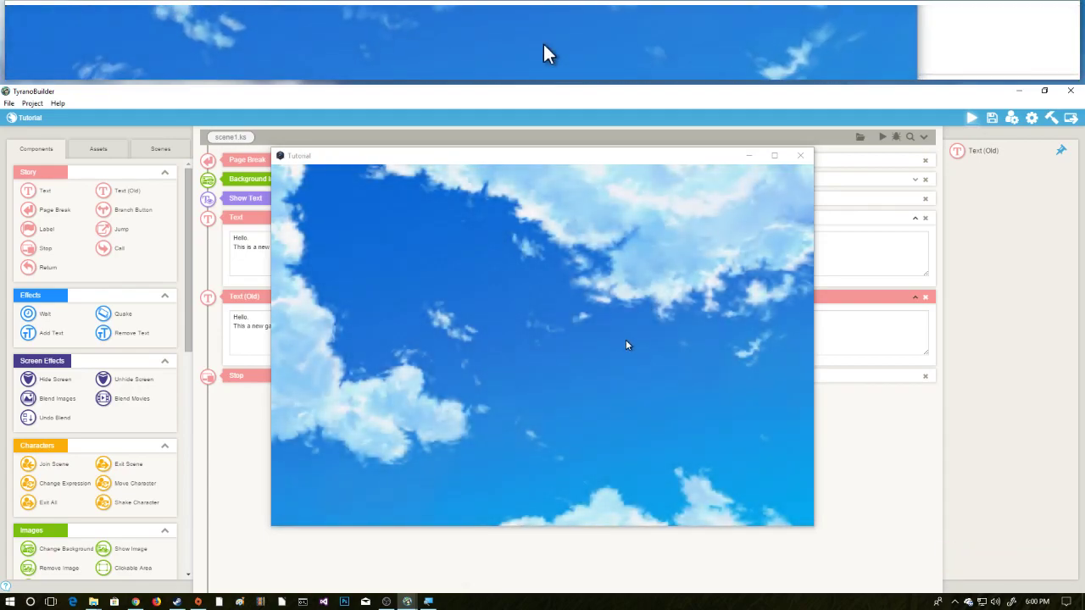
{"action": "left_click", "coordinate": [639, 387]}
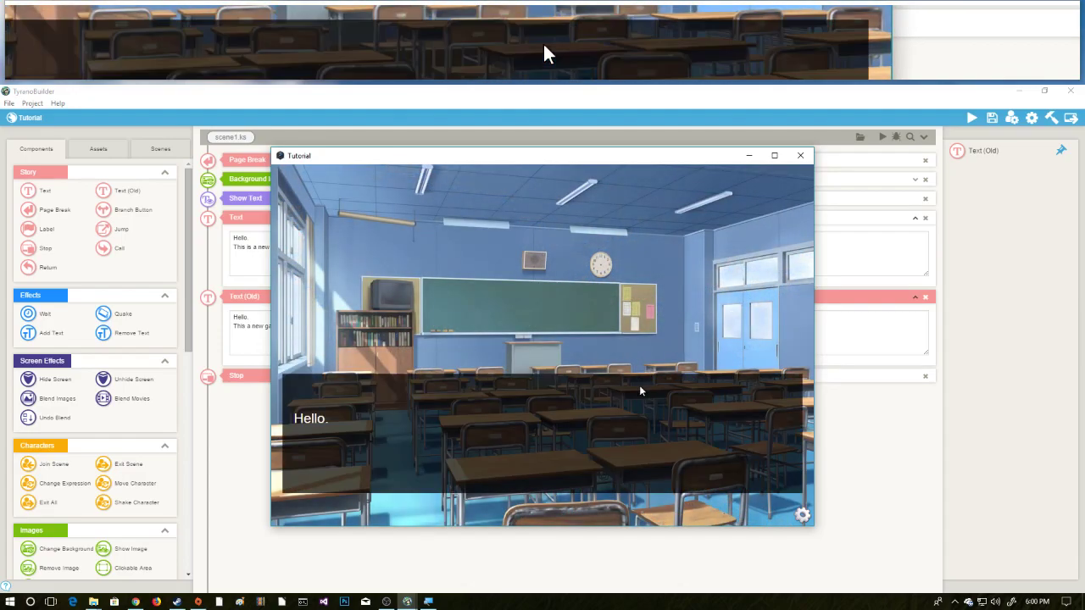
{"action": "left_click", "coordinate": [598, 428]}
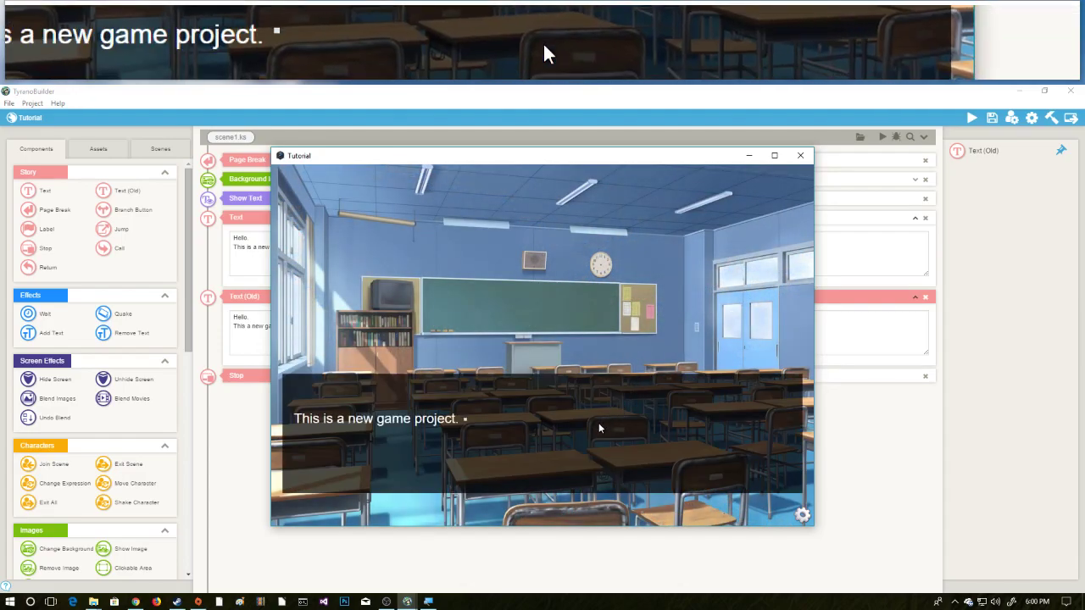
{"action": "left_click", "coordinate": [598, 423]}
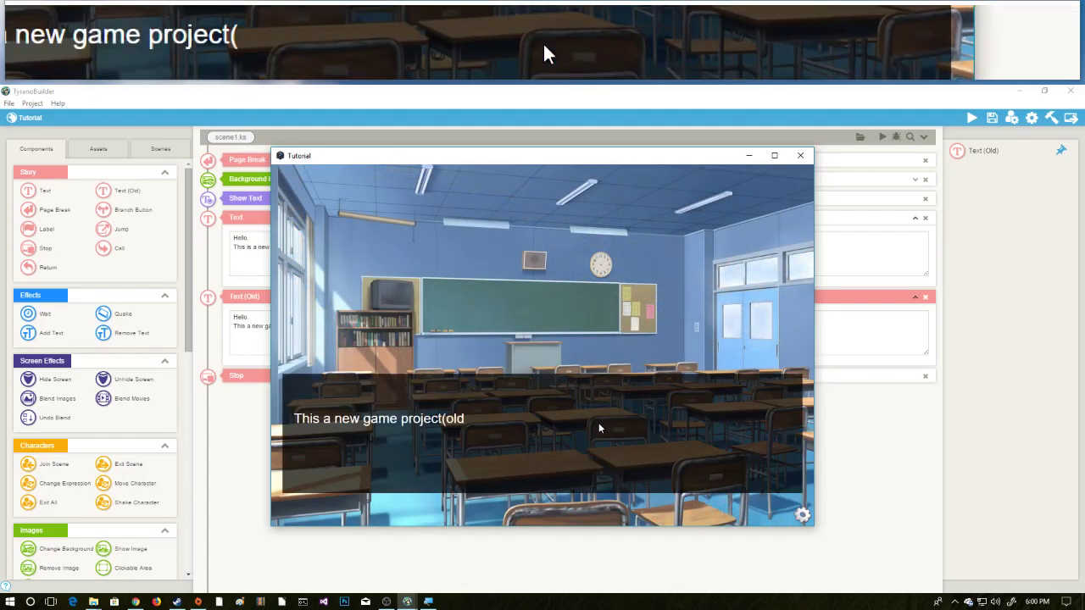
{"action": "left_click", "coordinate": [599, 425]}
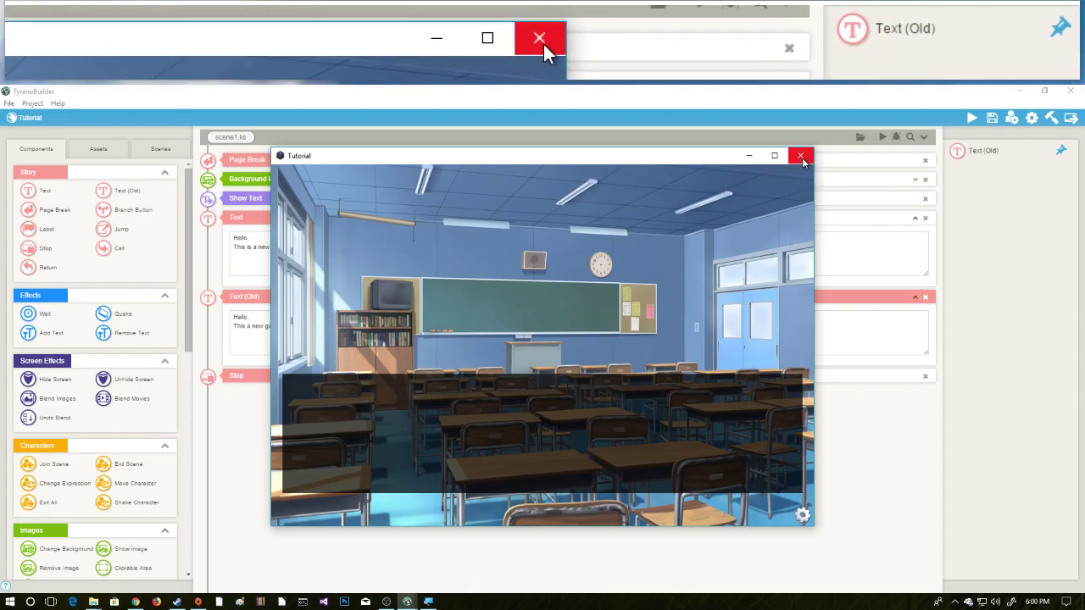
{"action": "left_click", "coordinate": [800, 156]}
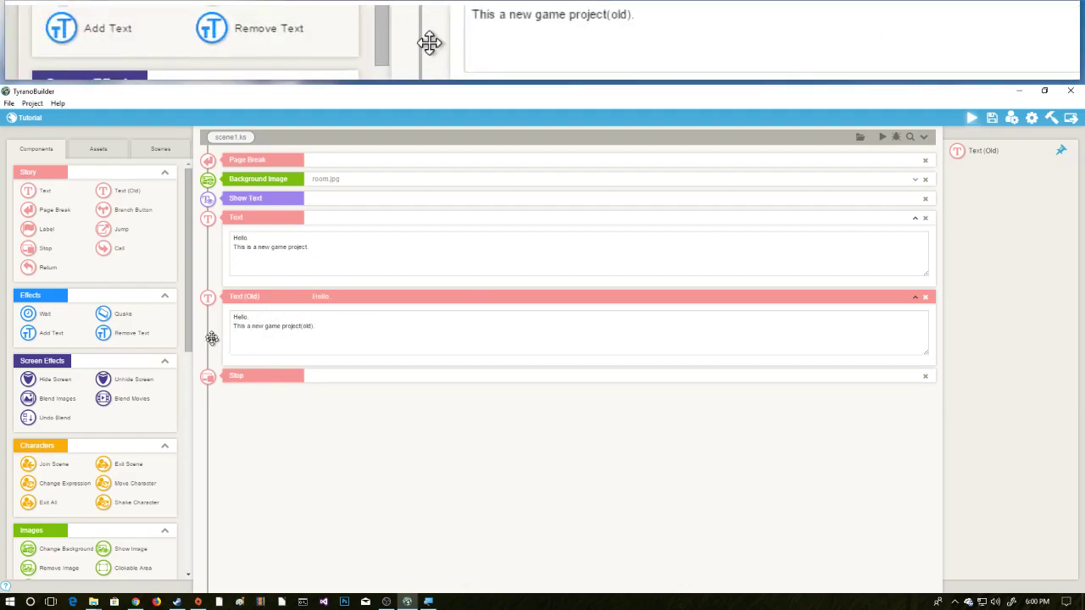
Review the Text component's input modes, keeping Await Click and Page Break [p], and remove the Text (Old) component
{"action": "left_click", "coordinate": [252, 317]}
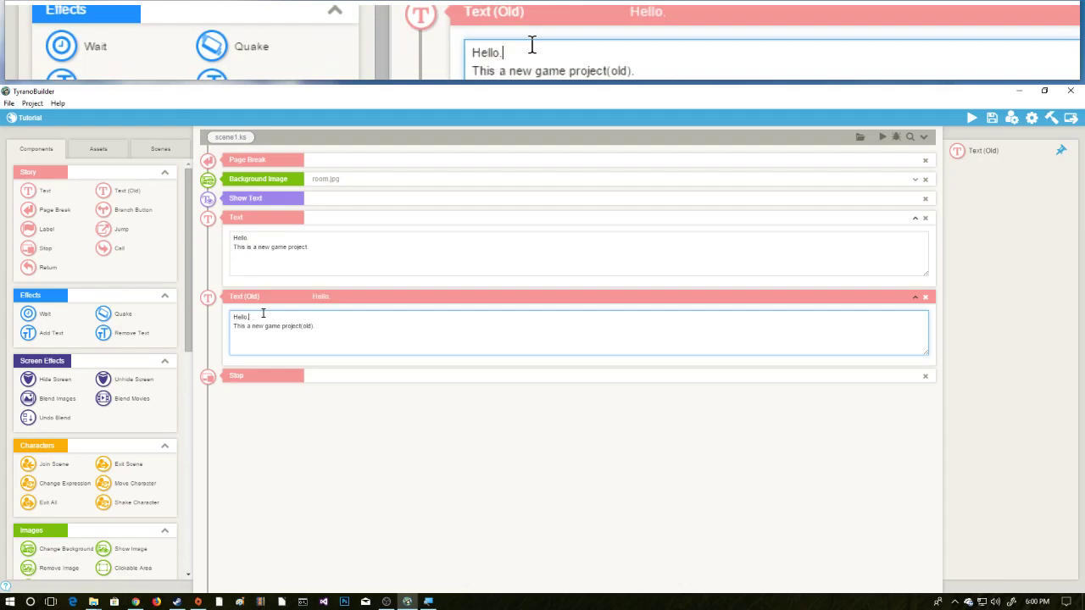
{"action": "left_click", "coordinate": [320, 245]}
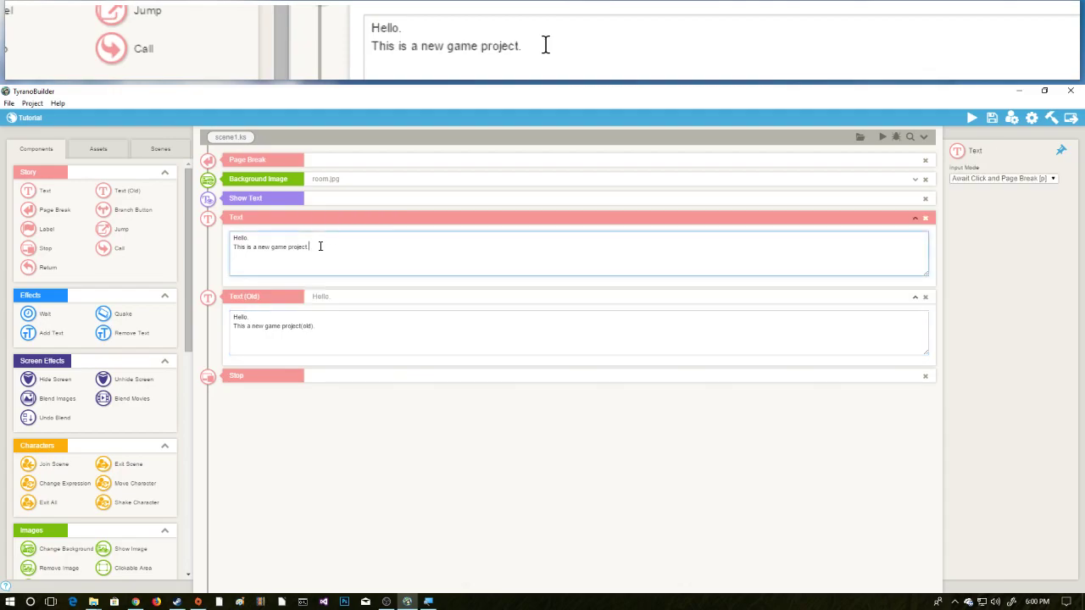
{"action": "left_click", "coordinate": [987, 180]}
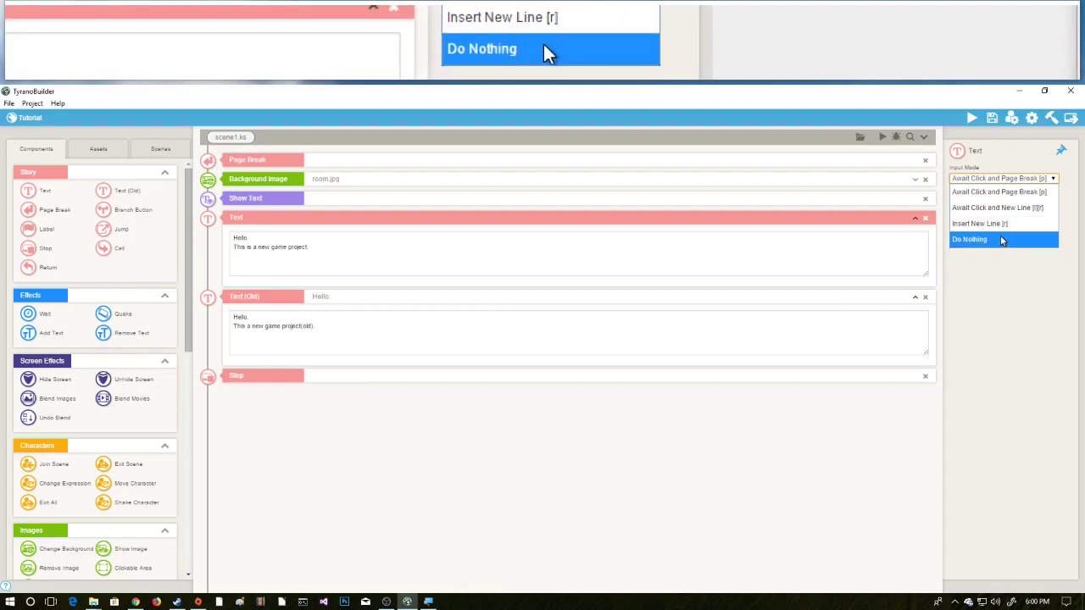
{"action": "left_click", "coordinate": [1000, 191]}
{"action": "left_click", "coordinate": [924, 297]}
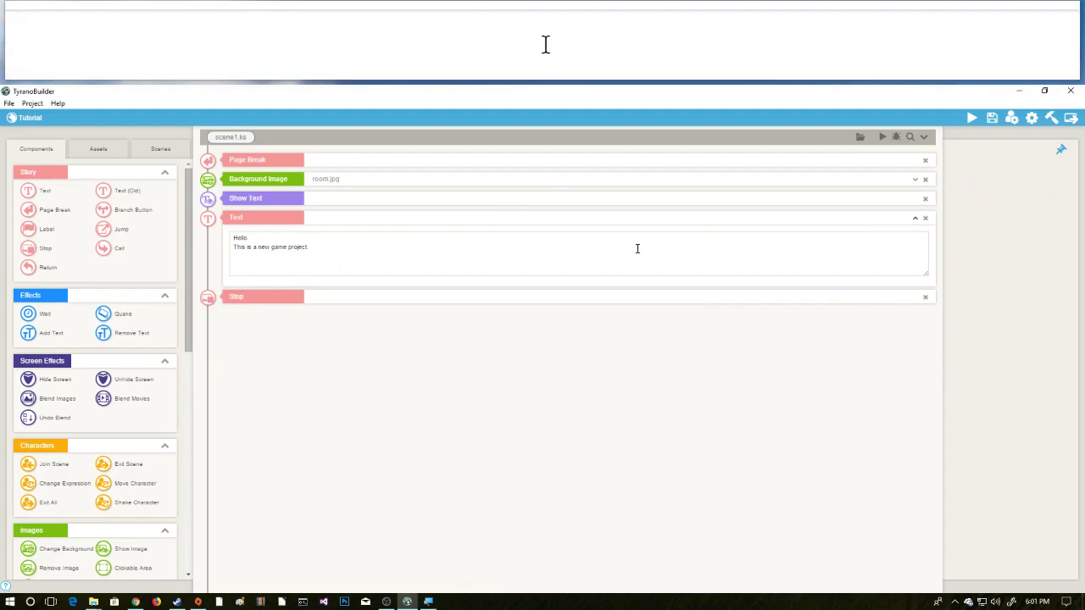
Set the Text component's Input Mode to Await Click and New Line [l][r]
{"action": "left_click", "coordinate": [723, 227]}
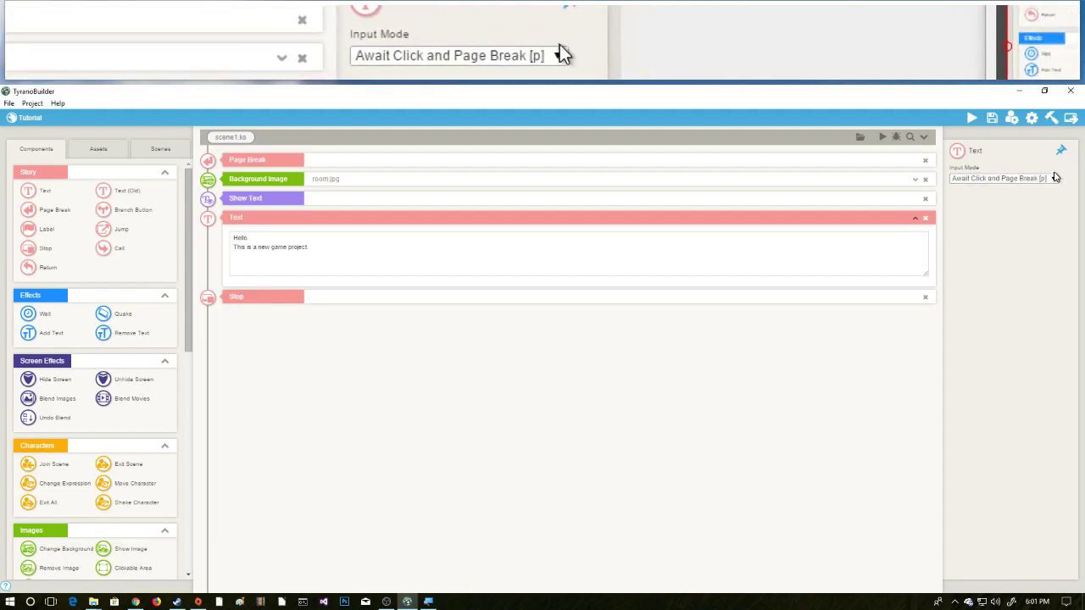
{"action": "left_click", "coordinate": [251, 235]}
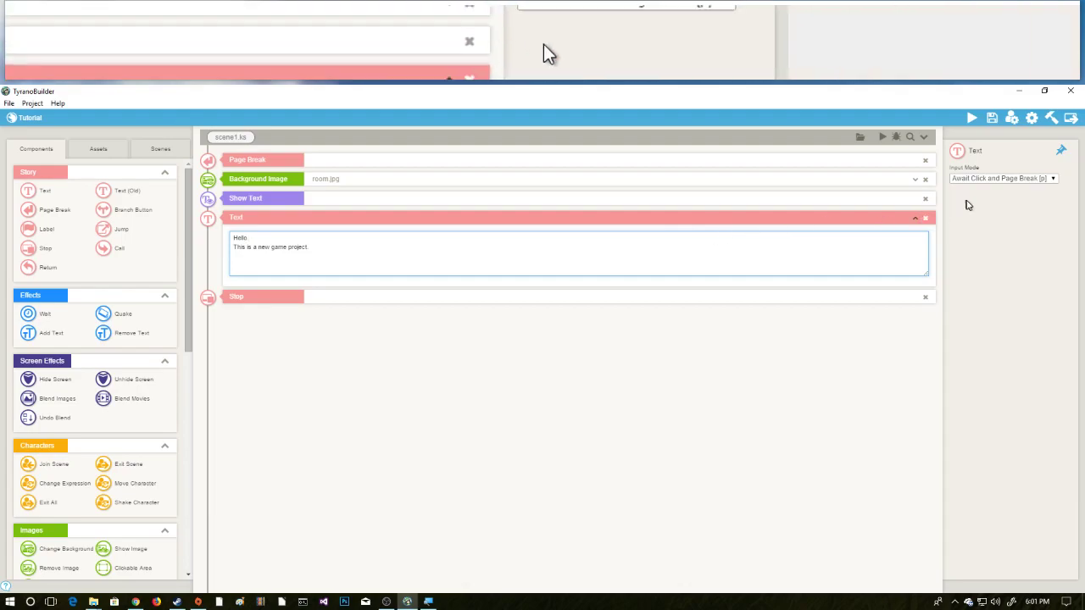
{"action": "left_click", "coordinate": [1038, 178]}
{"action": "left_click", "coordinate": [1031, 209]}
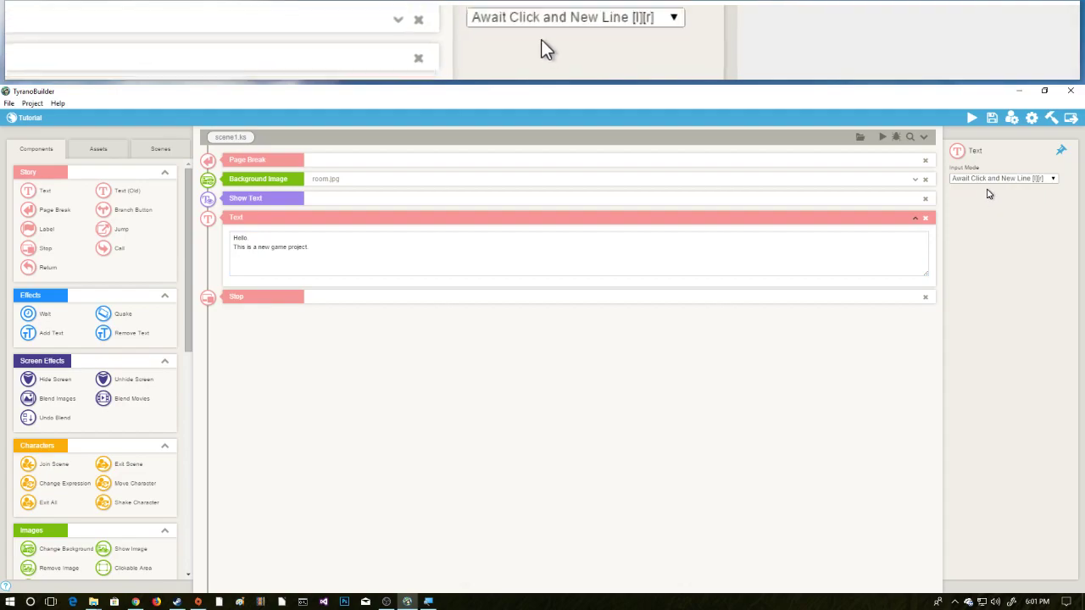
Close the full game preview, play only the current scene to check its text lines, and close that preview
{"action": "left_click", "coordinate": [971, 121]}
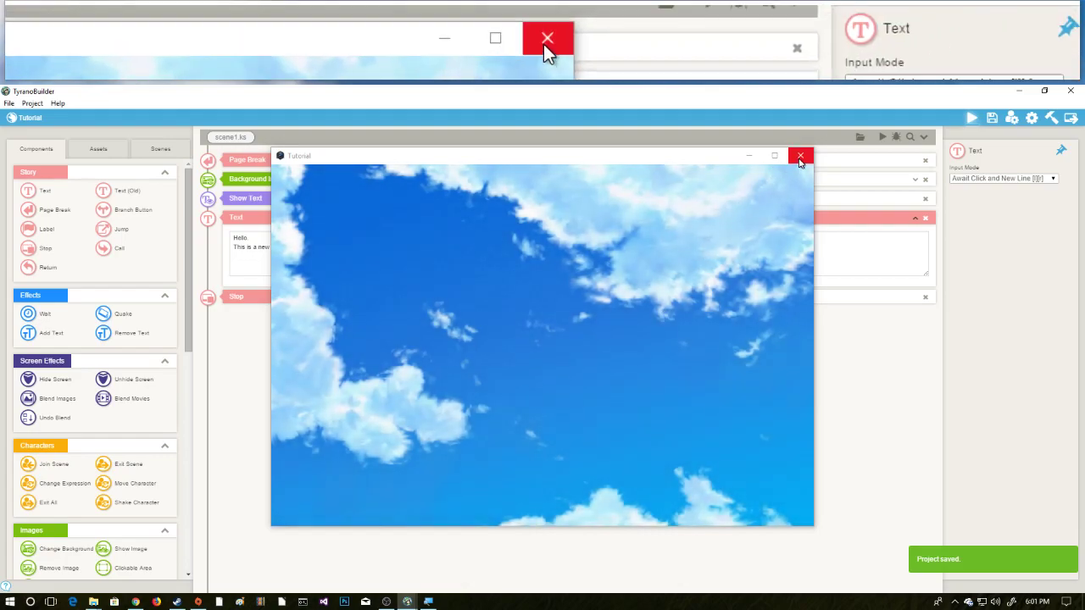
{"action": "left_click", "coordinate": [800, 156]}
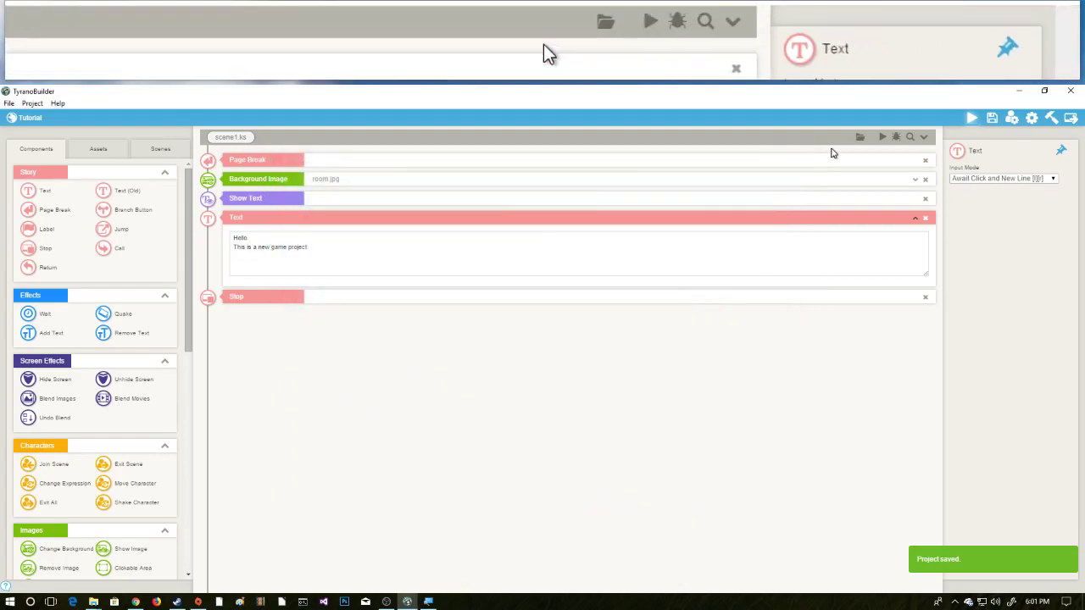
{"action": "left_click", "coordinate": [882, 139]}
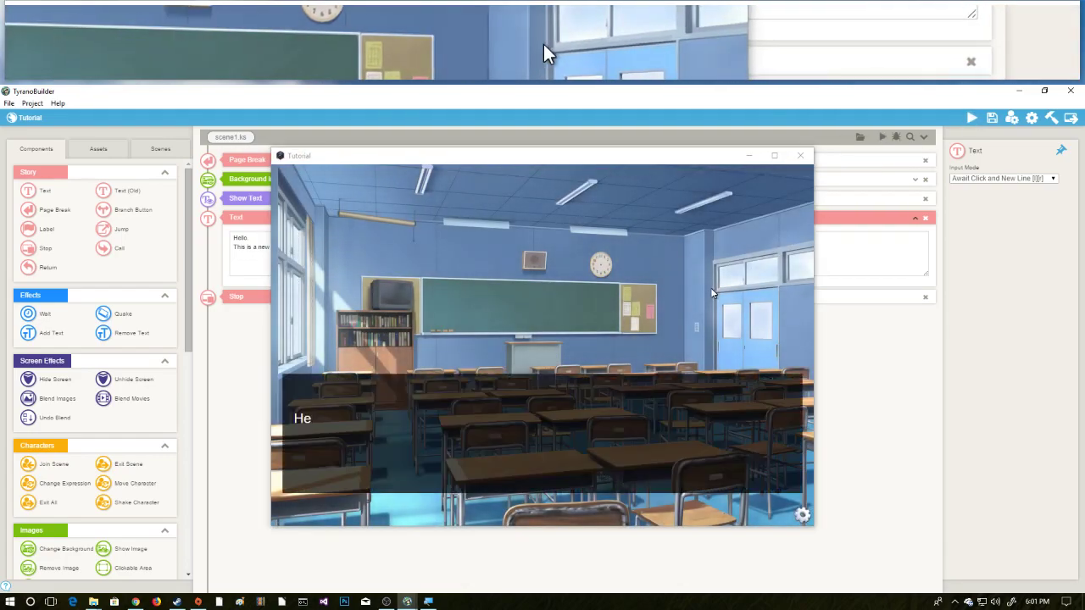
{"action": "left_click", "coordinate": [651, 399]}
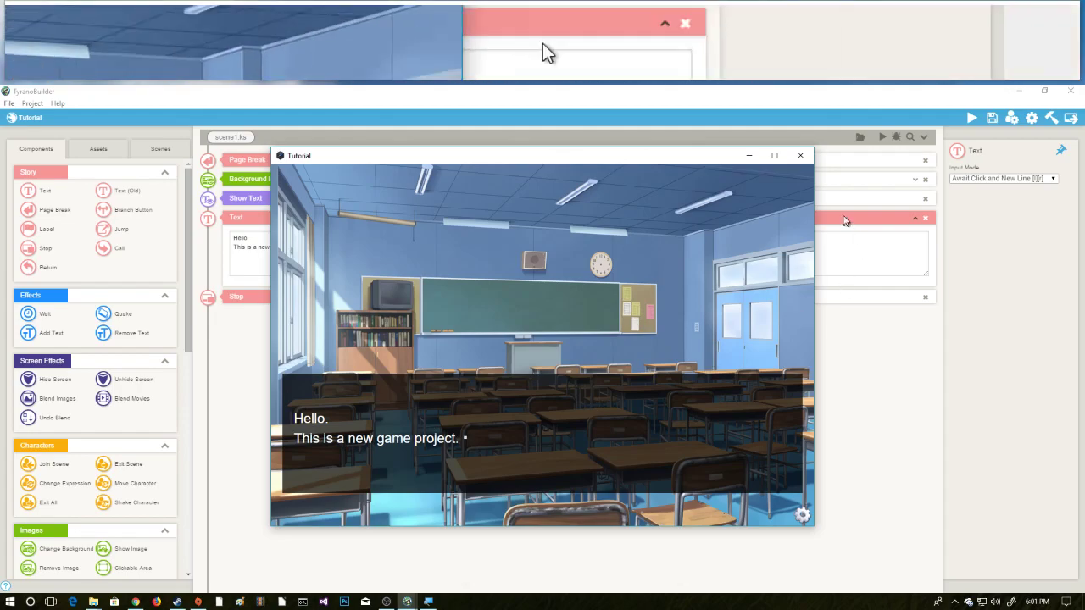
{"action": "left_click", "coordinate": [800, 155]}
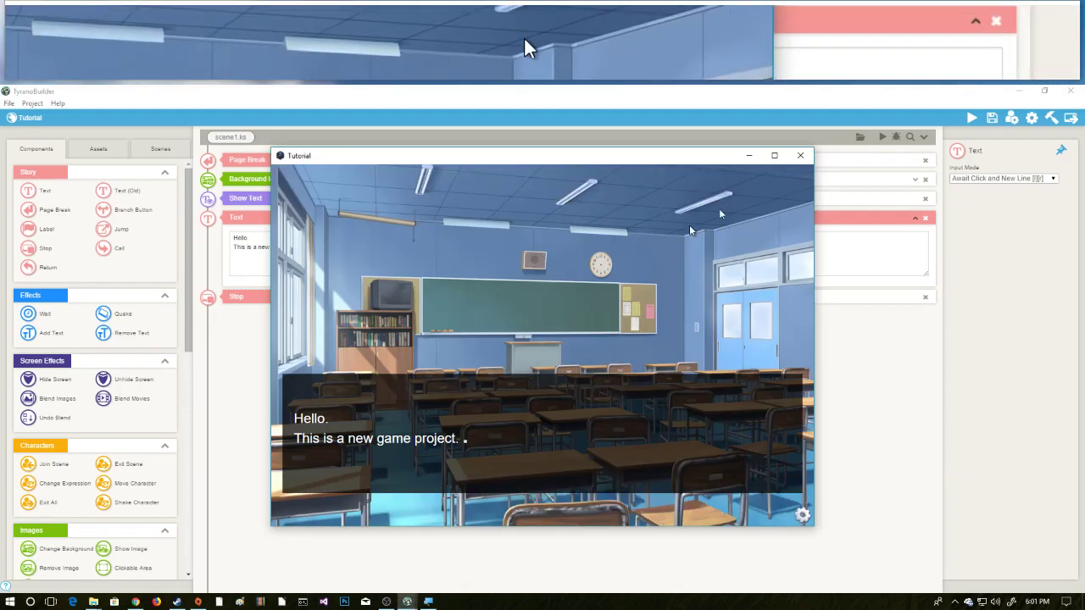
{"action": "left_click", "coordinate": [800, 156]}
Set the Text component's Input Mode to Insert New Line [r] and preview the scene
{"action": "left_click", "coordinate": [969, 180]}
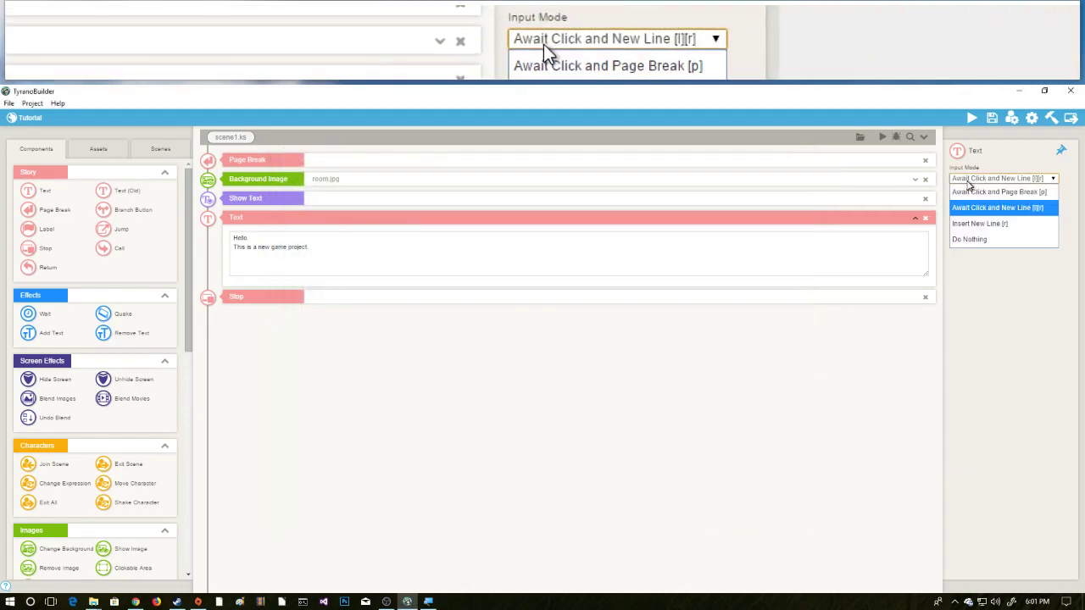
{"action": "left_click", "coordinate": [987, 230]}
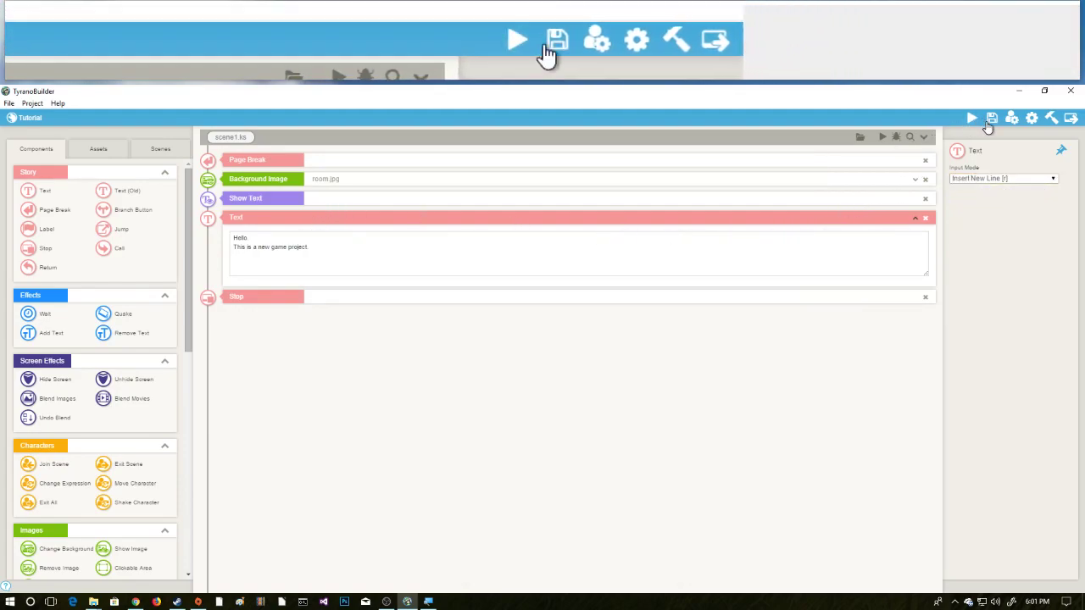
{"action": "left_click", "coordinate": [882, 136]}
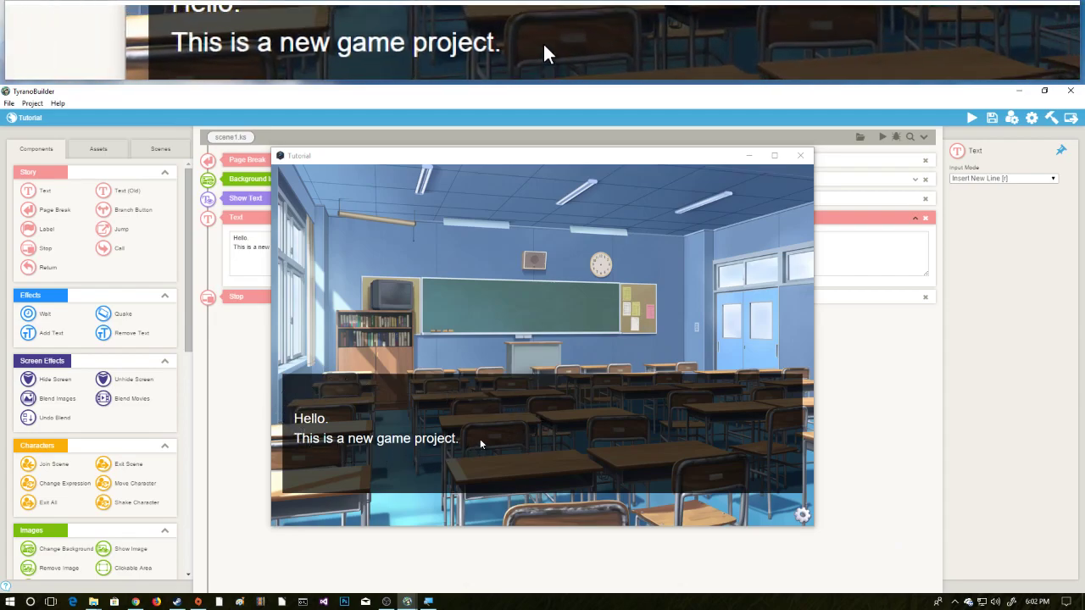
{"action": "left_click", "coordinate": [518, 416]}
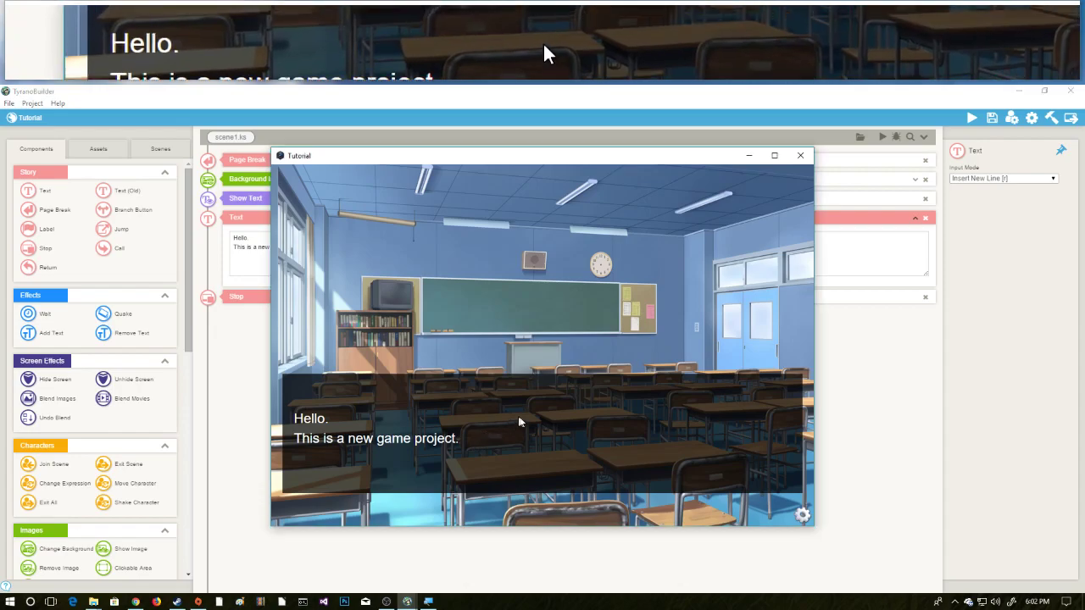
{"action": "left_click", "coordinate": [800, 155]}
Set the Text component's Input Mode to Do Nothing and preview how the scene's two lines are displayed
{"action": "left_click", "coordinate": [976, 179]}
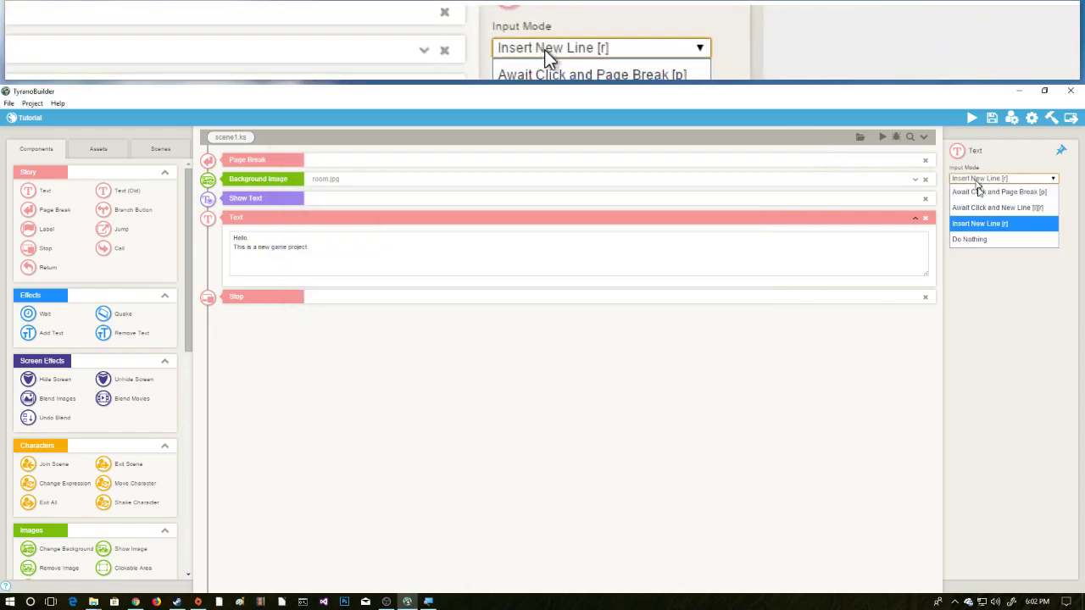
{"action": "left_click", "coordinate": [970, 239]}
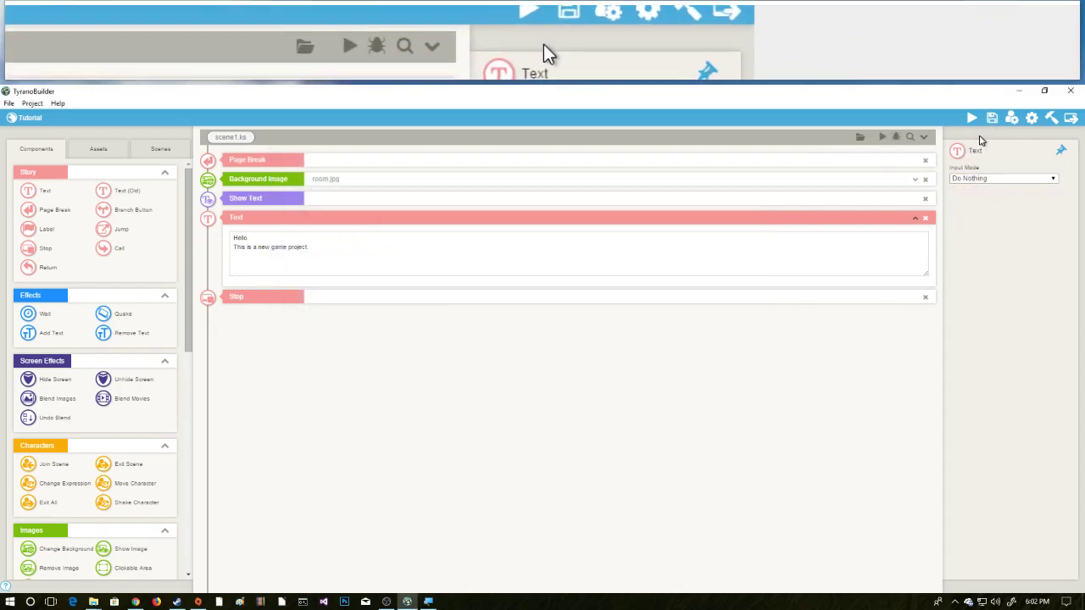
{"action": "left_click", "coordinate": [882, 136]}
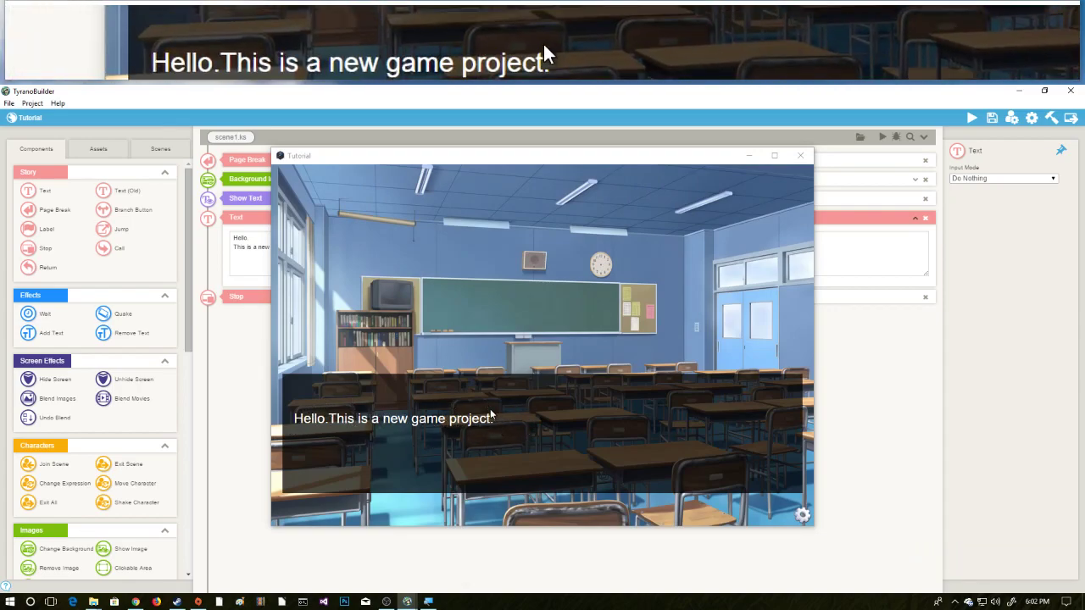
{"action": "left_click", "coordinate": [800, 156]}
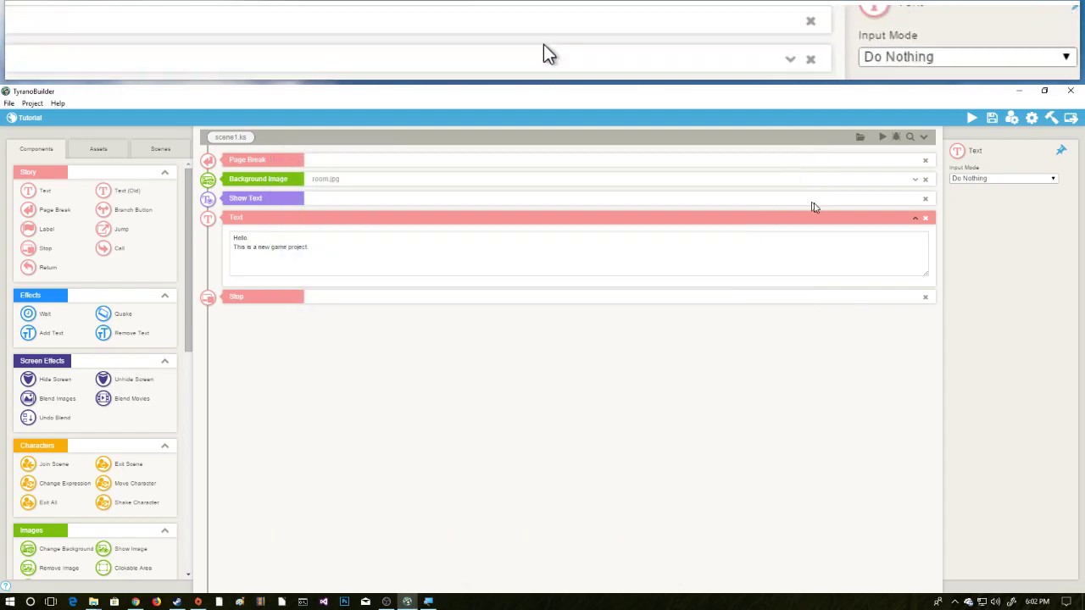
Set the Text component's Input Mode to Await Click and Page Break [p] and save the project
{"action": "left_click", "coordinate": [254, 238]}
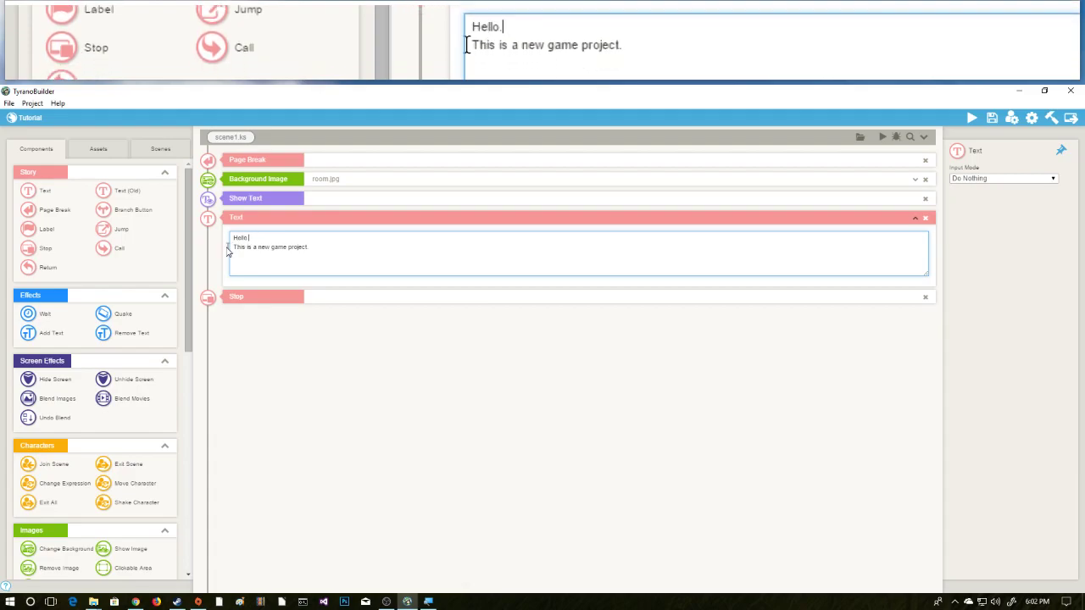
{"action": "left_click", "coordinate": [979, 179]}
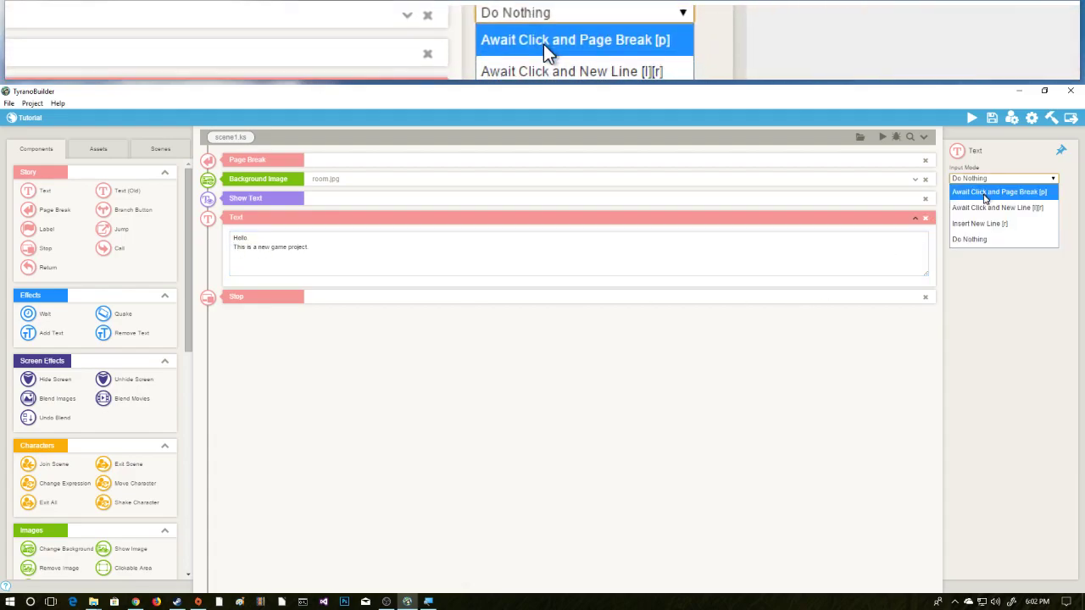
{"action": "left_click", "coordinate": [996, 193]}
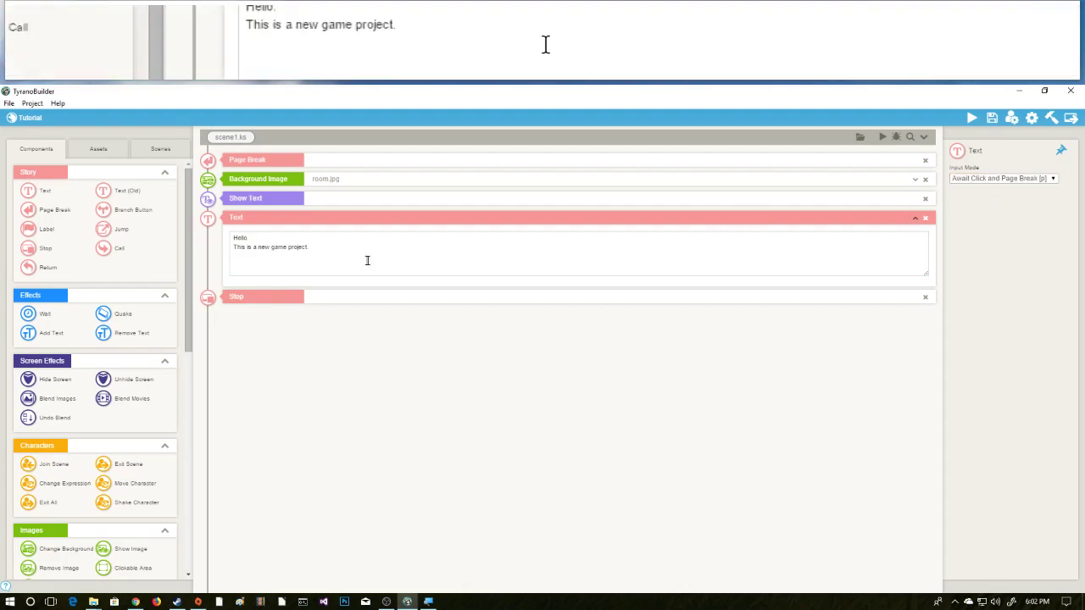
{"action": "key", "text": "ctrl+s"}
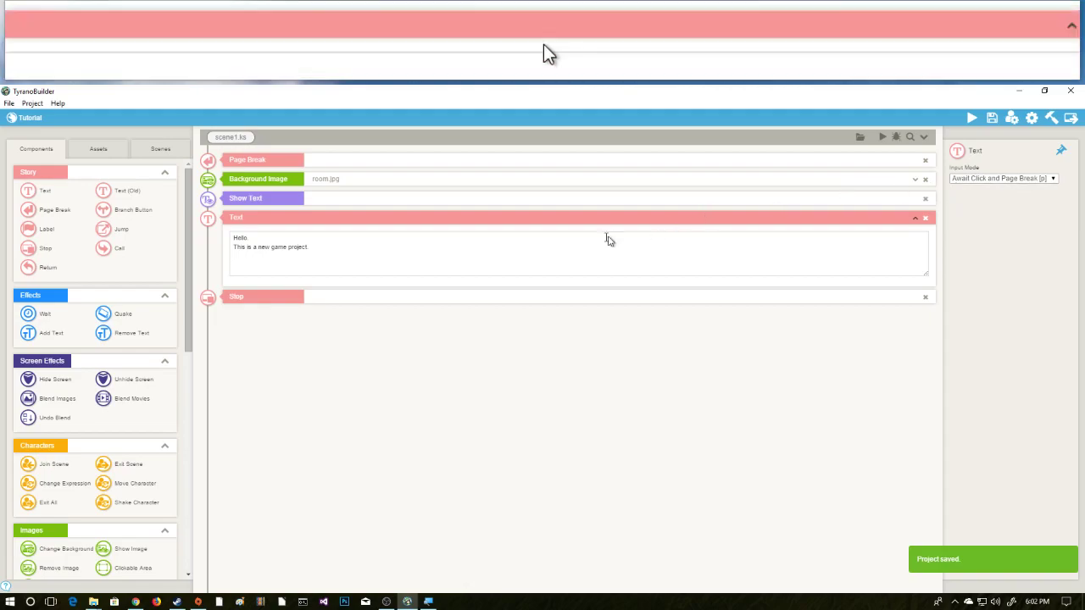
Add a second Text component above Stop with the lines "This is an entire thought.", "This is more thought." and "I have more to say."
{"action": "left_click_drag", "start_coordinate": [30, 188], "coordinate": [294, 310]}
{"action": "type", "text": "This is an entire thought."}
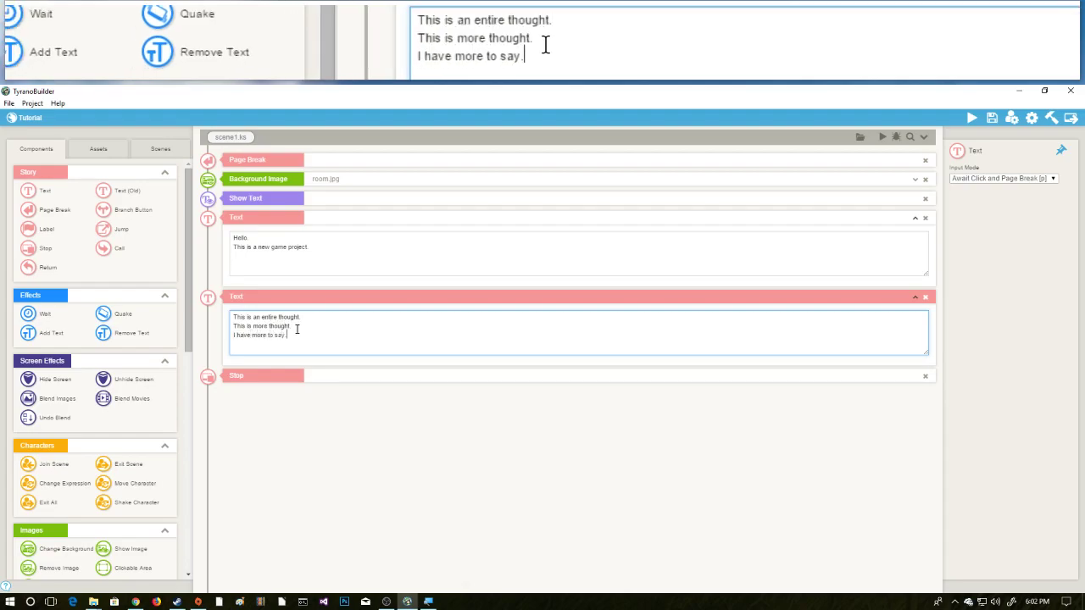
Set the second Text component's Input Mode to Await Click and New Line [l][r] and save the project
{"action": "left_click", "coordinate": [1039, 179]}
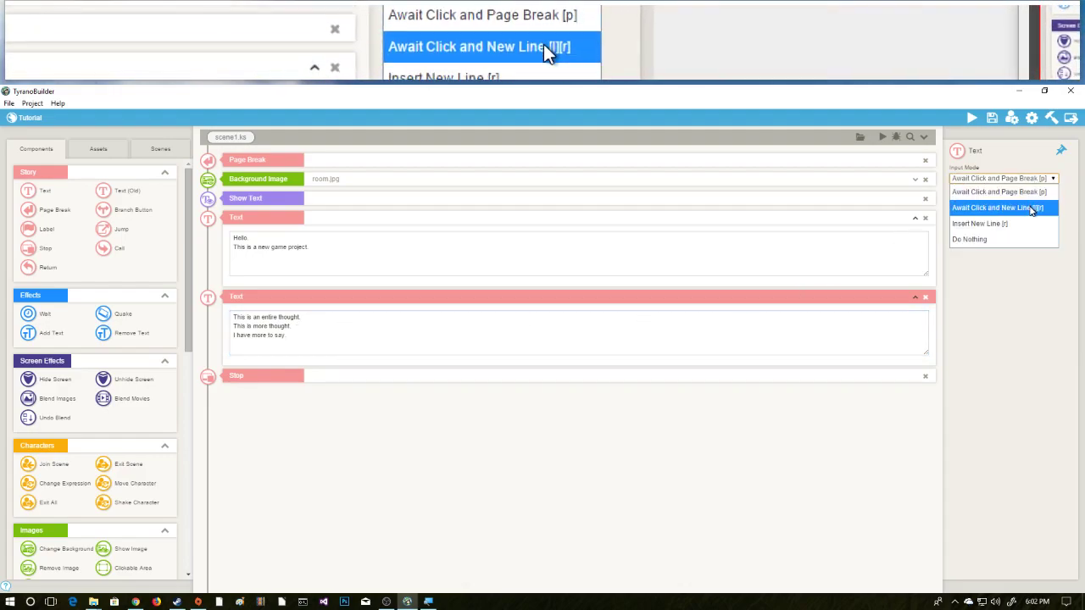
{"action": "left_click", "coordinate": [1031, 210]}
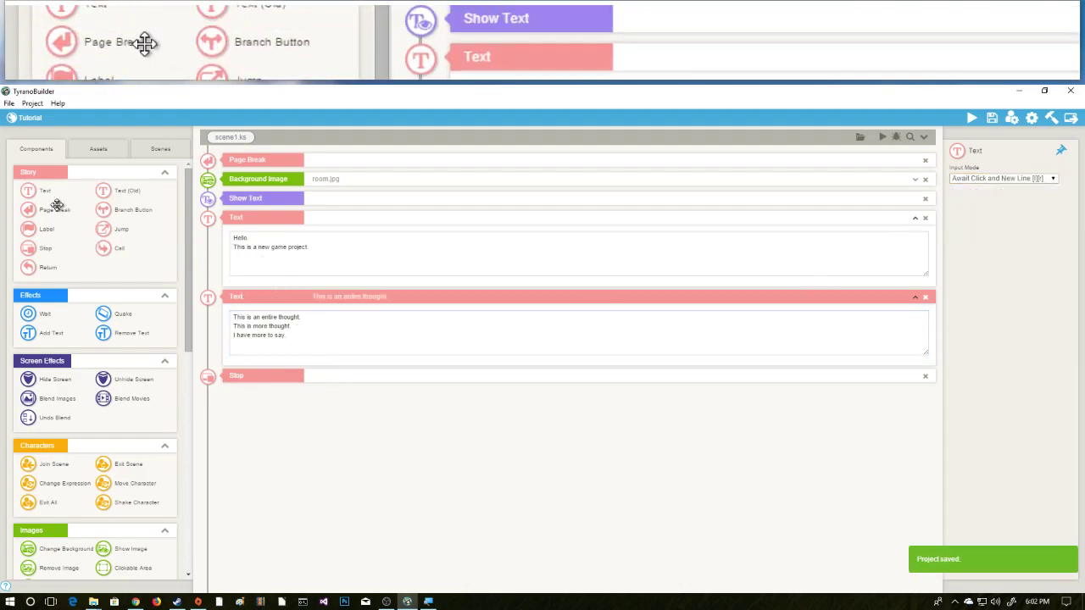
Add a third Text component above Stop using Insert New Line [r], with the lines "Hello.", "It's strange-" and "Sometimes I think I'm real."
{"action": "left_click_drag", "start_coordinate": [42, 191], "coordinate": [310, 399]}
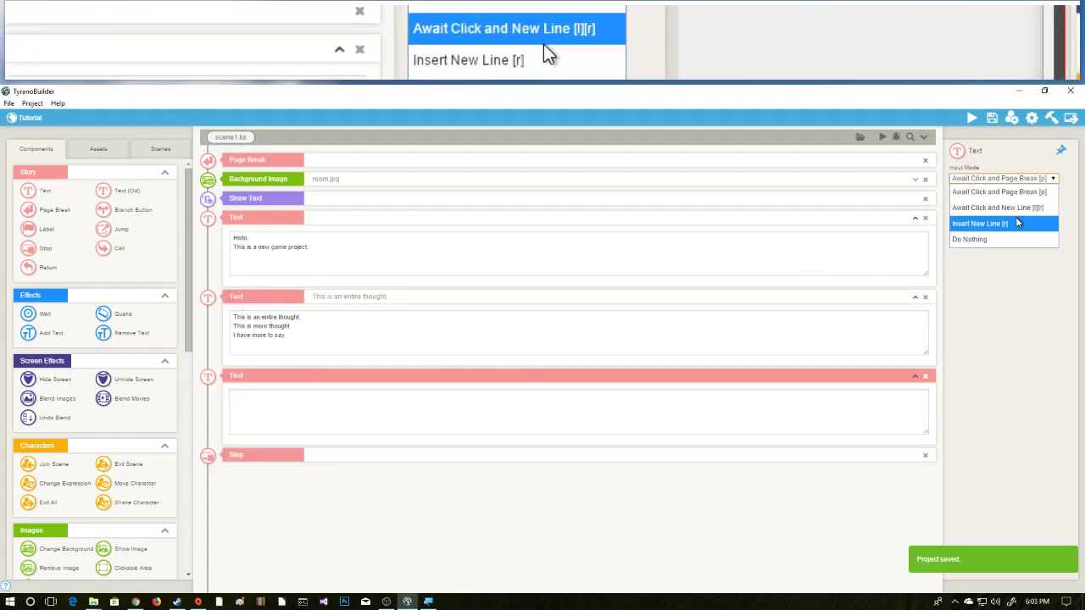
{"action": "left_click", "coordinate": [979, 223]}
{"action": "left_click", "coordinate": [546, 403]}
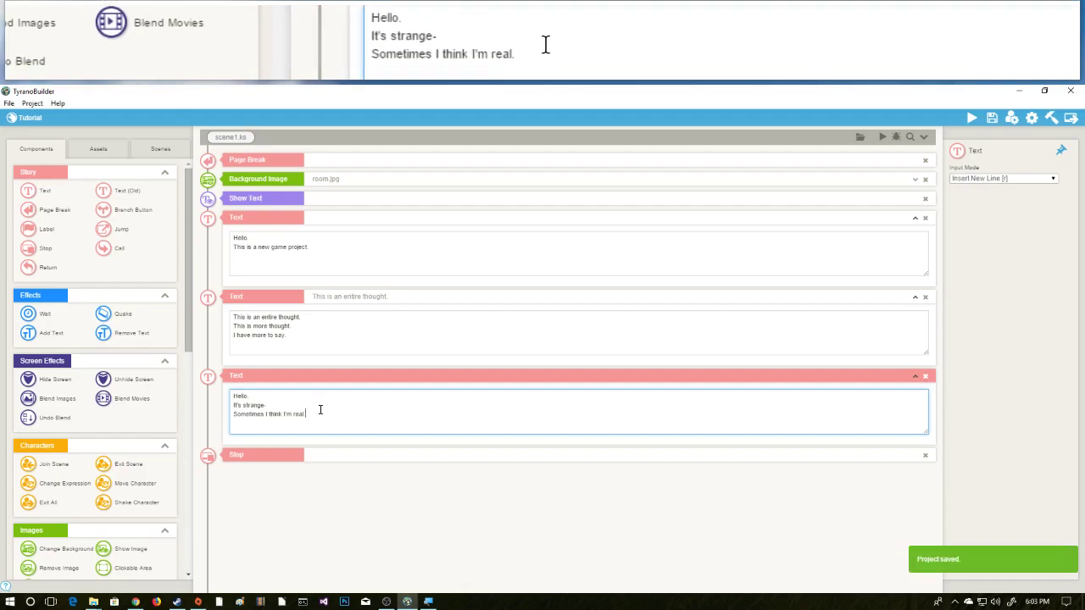
Preview the scene, advance through the dialogue of all three Text components, and close the preview
{"action": "left_click", "coordinate": [884, 138]}
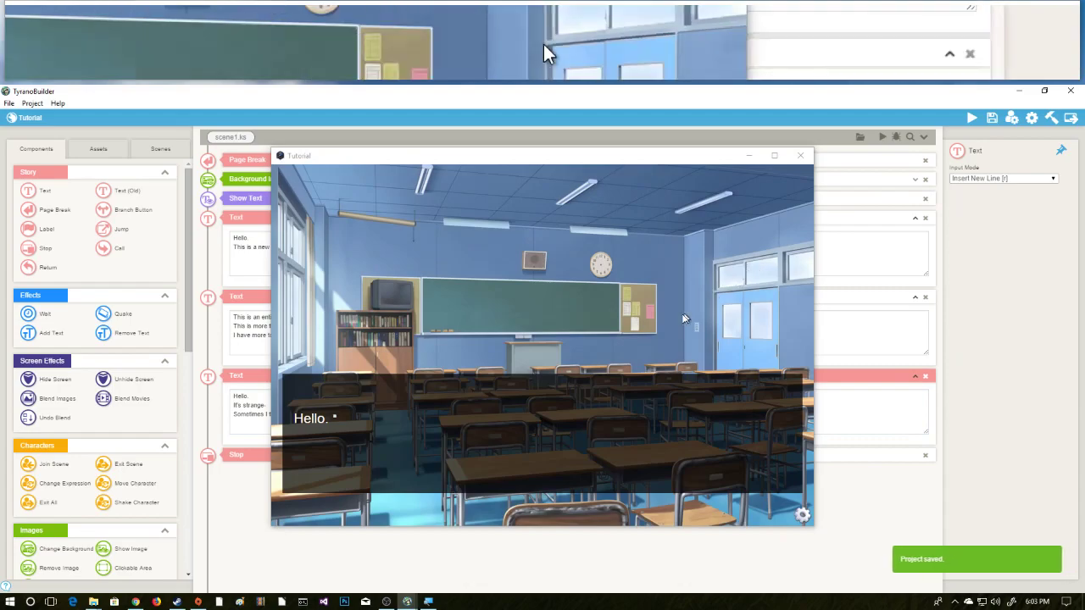
{"action": "left_click", "coordinate": [659, 346]}
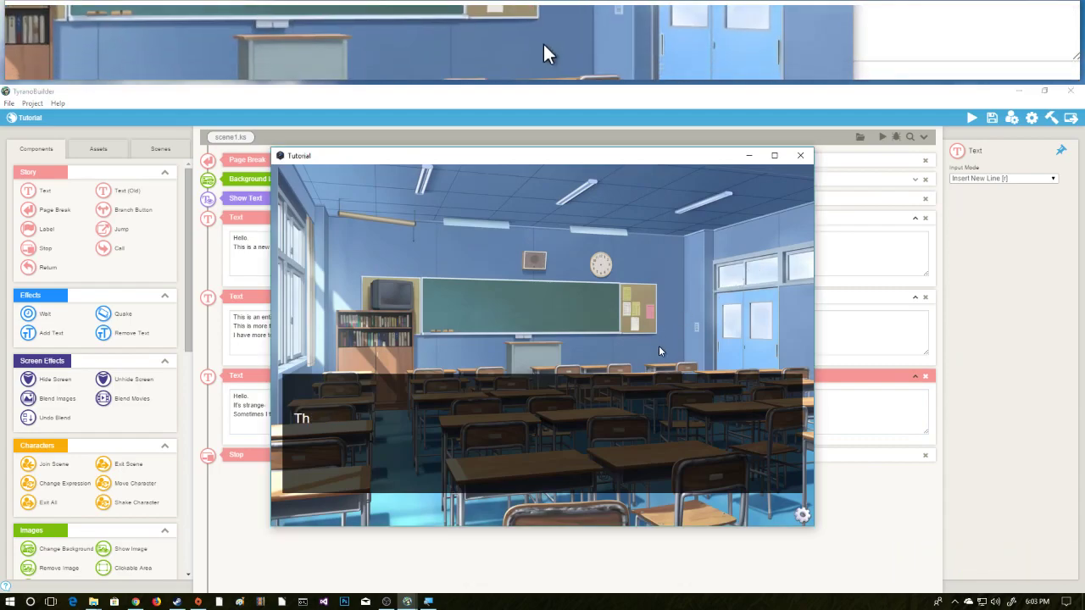
{"action": "left_click", "coordinate": [664, 373]}
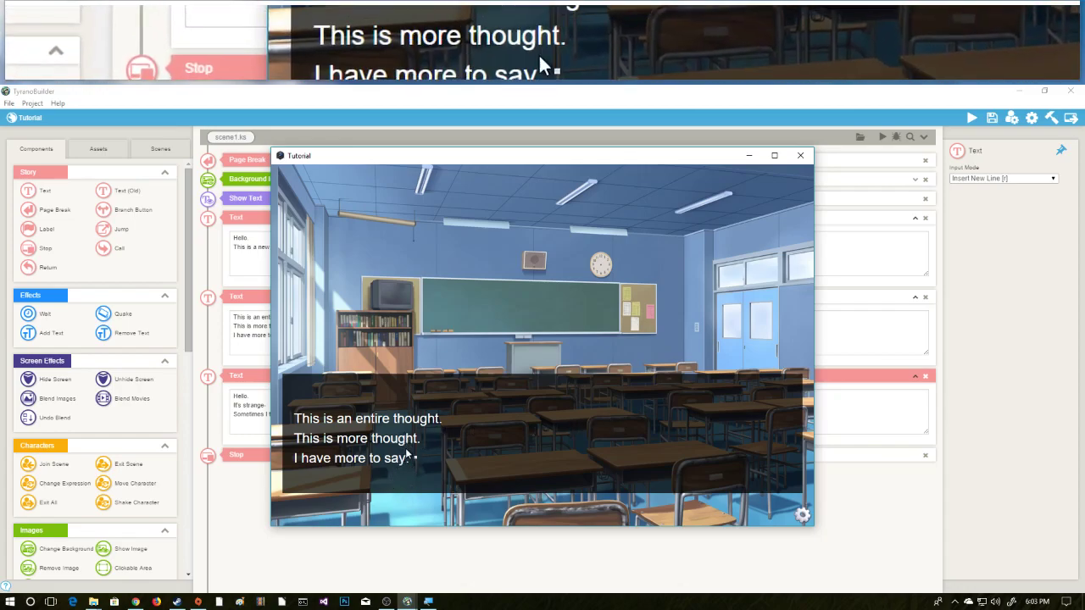
{"action": "left_click", "coordinate": [462, 432]}
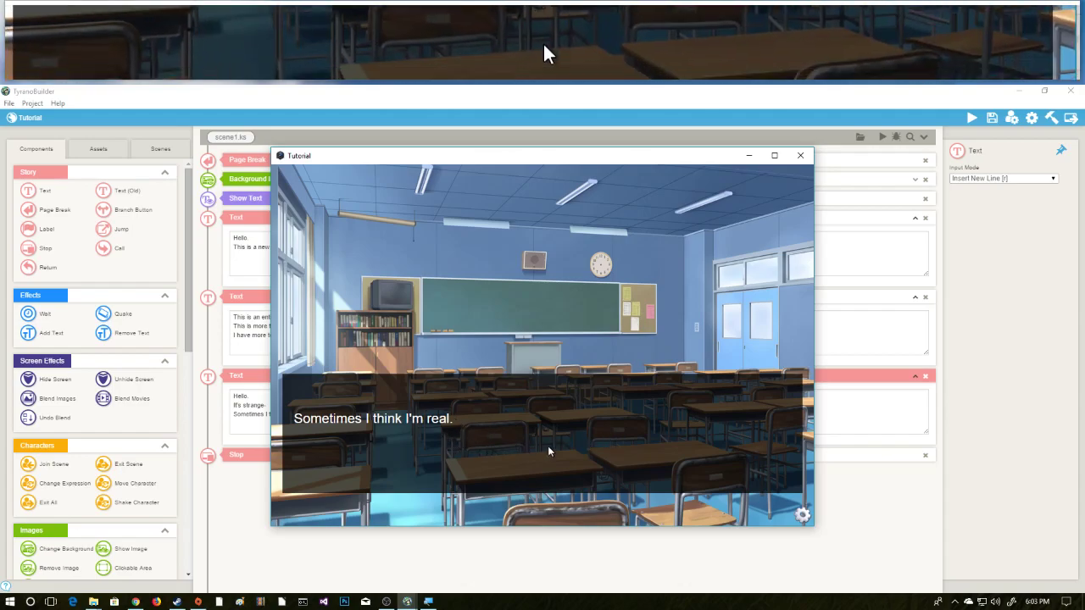
{"action": "left_click", "coordinate": [800, 155]}
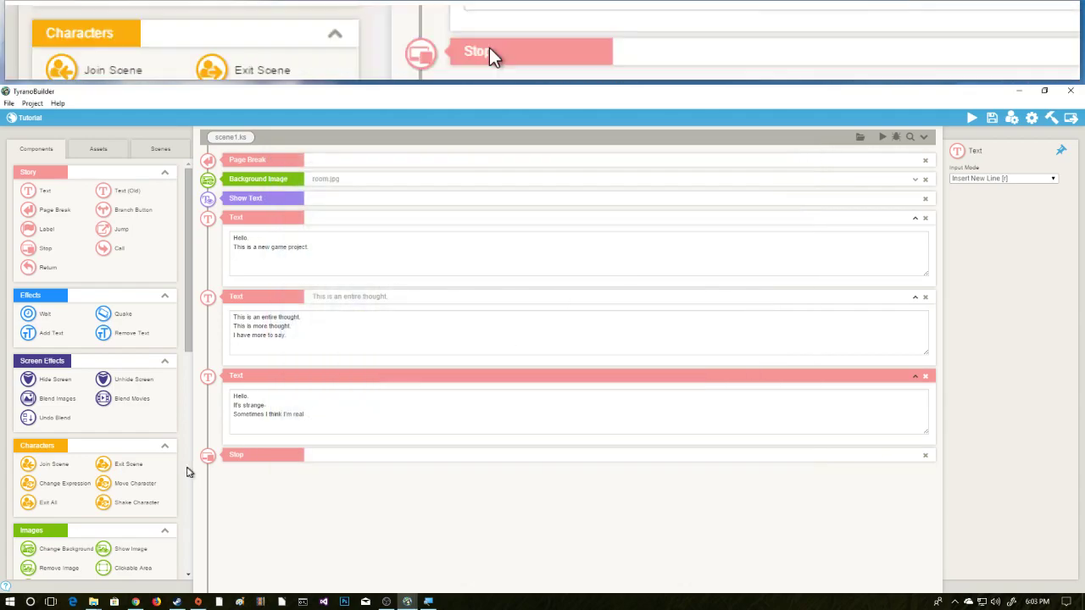
Save the project and replay the scene preview, advancing line by line to check how the third Text component's lines display
{"action": "left_click", "coordinate": [629, 392]}
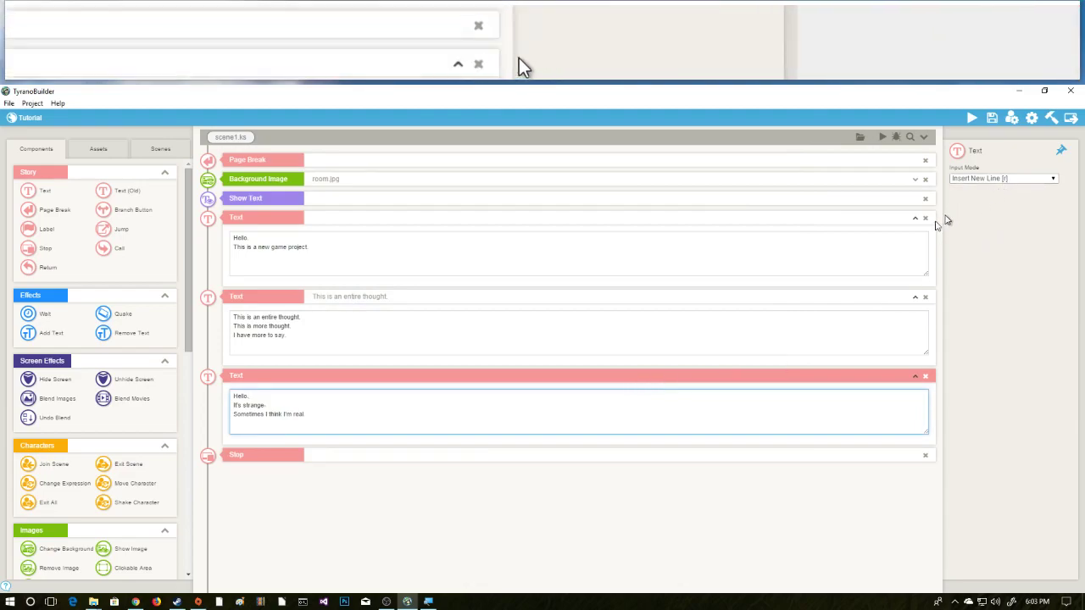
{"action": "key", "text": "ctrl+s"}
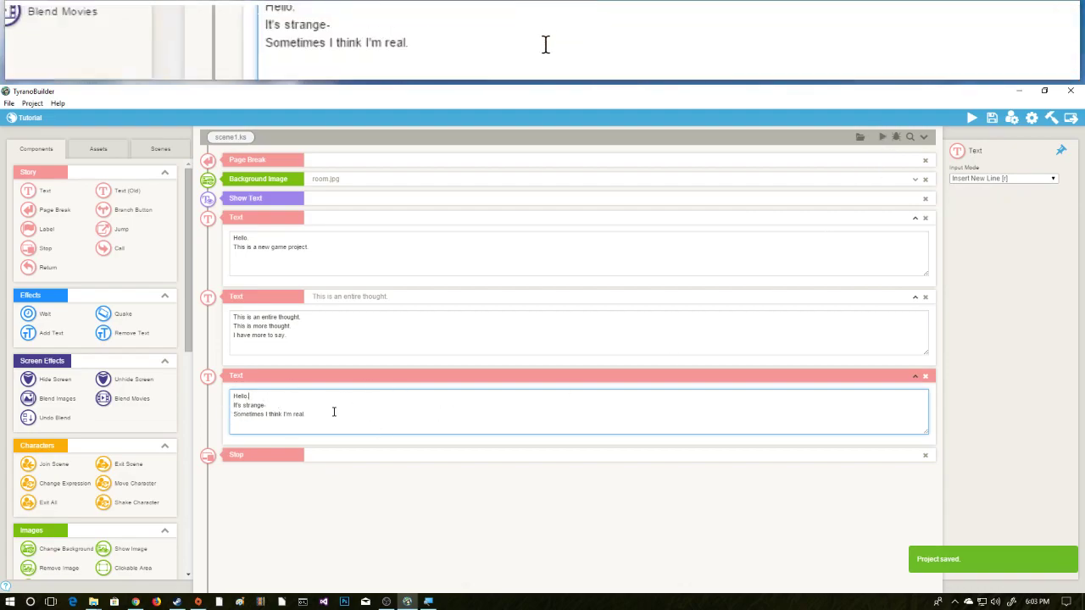
{"action": "left_click", "coordinate": [882, 136]}
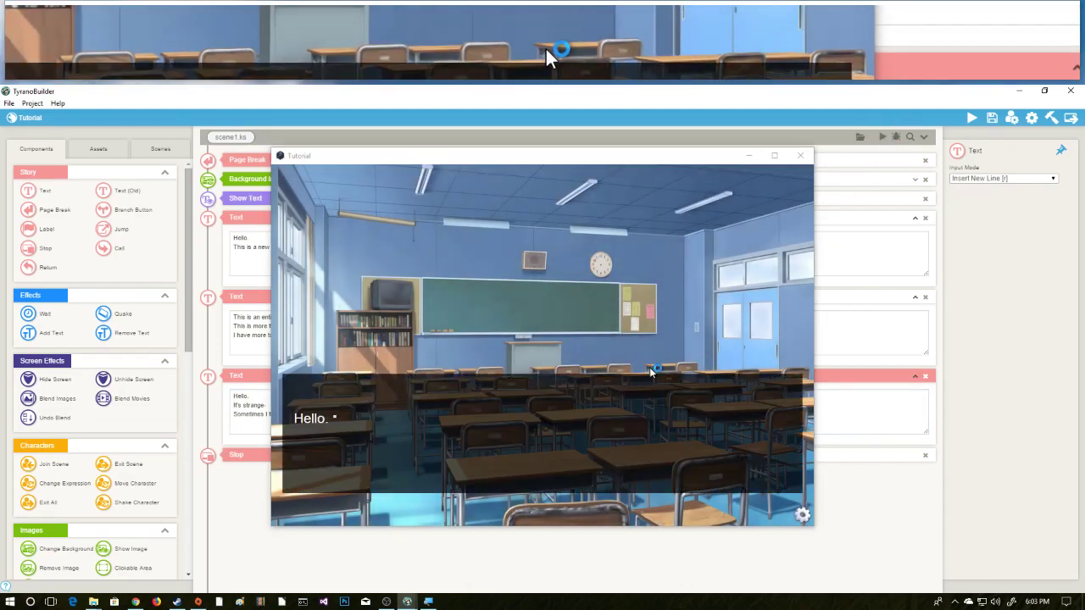
{"action": "left_click", "coordinate": [648, 372]}
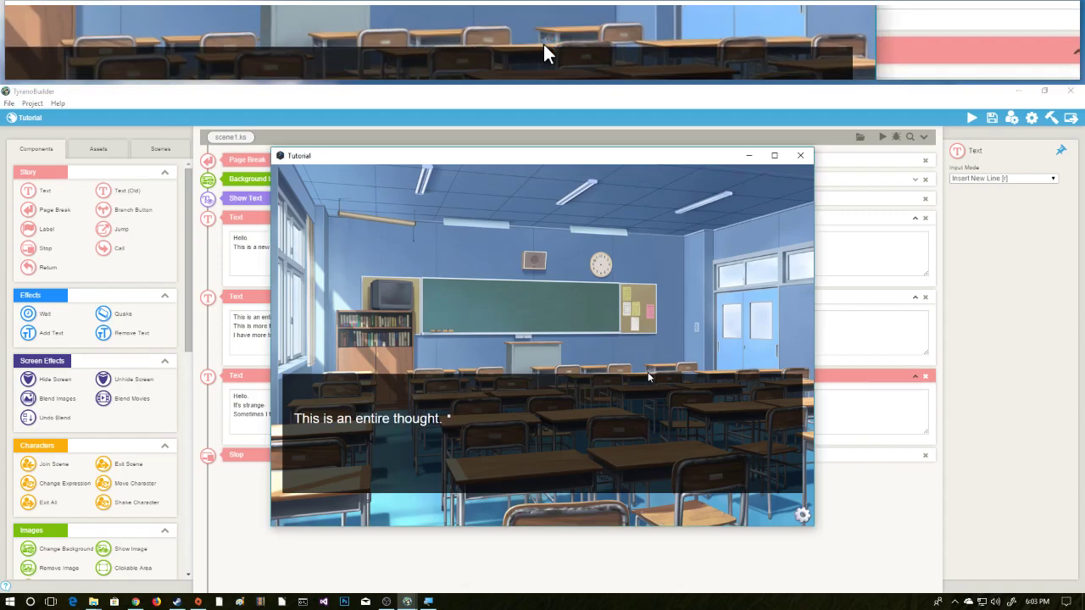
{"action": "left_click", "coordinate": [649, 374]}
{"action": "left_click", "coordinate": [651, 375]}
{"action": "left_click", "coordinate": [656, 377]}
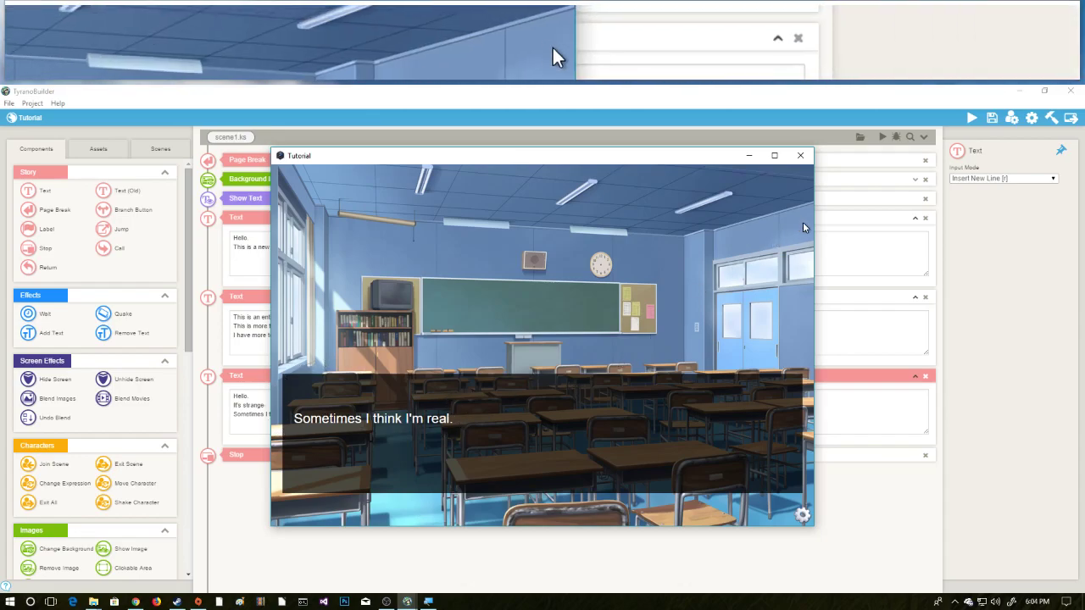
{"action": "left_click", "coordinate": [800, 155]}
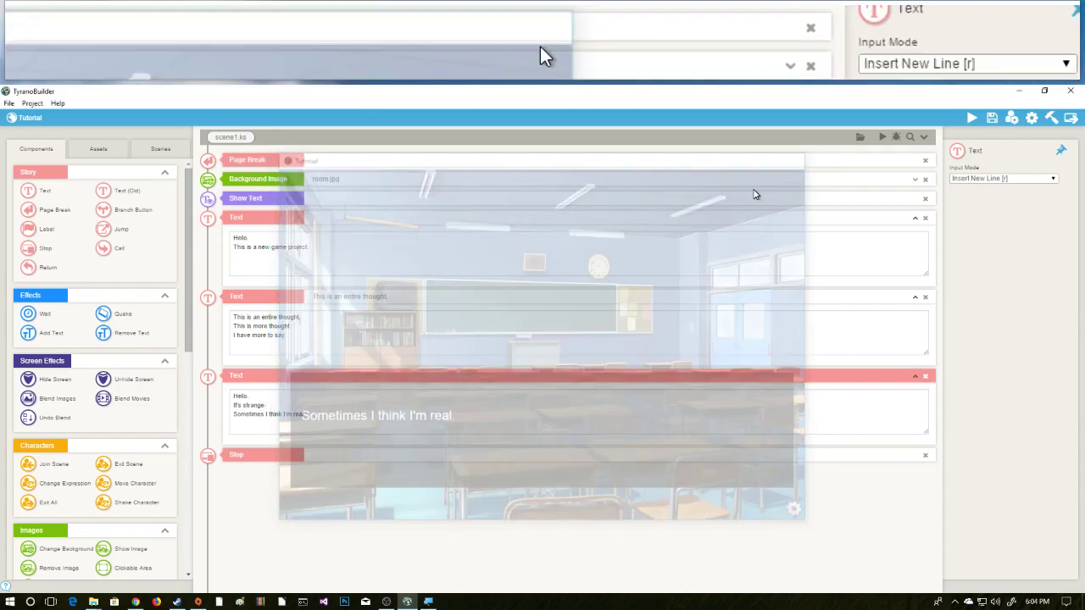
Compare the lines of the three Text components with the Input Mode assigned to each of them
{"action": "left_click", "coordinate": [274, 413]}
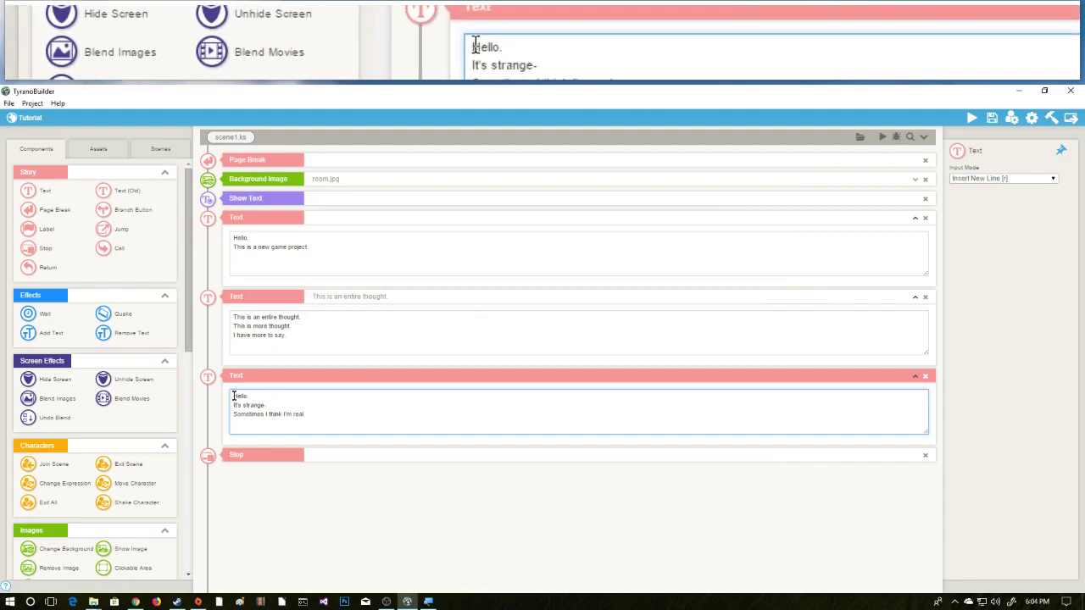
{"action": "left_click_drag", "start_coordinate": [234, 396], "coordinate": [322, 421]}
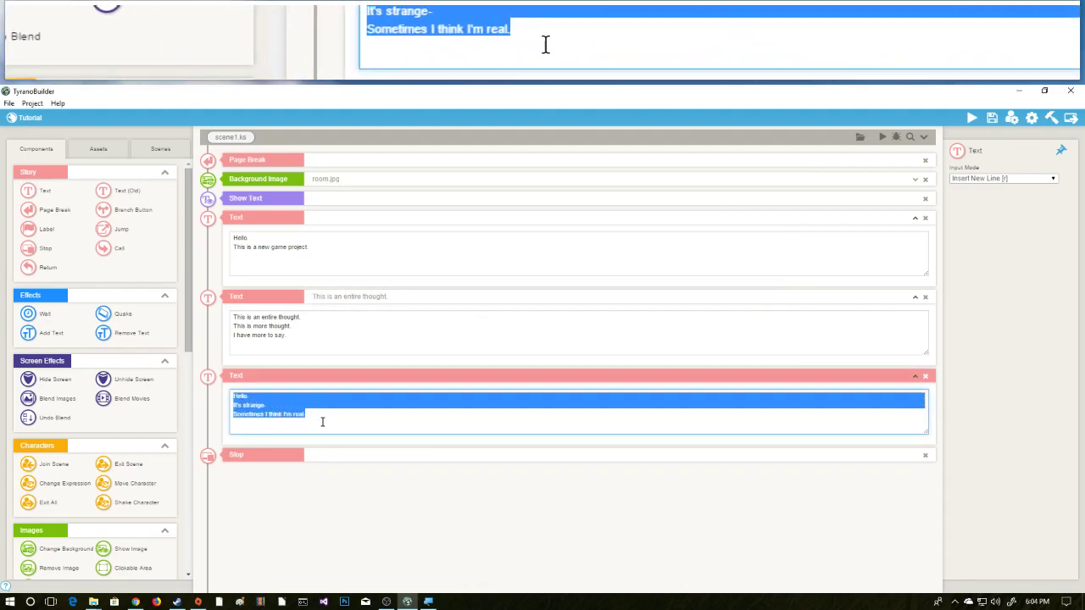
{"action": "left_click", "coordinate": [233, 406]}
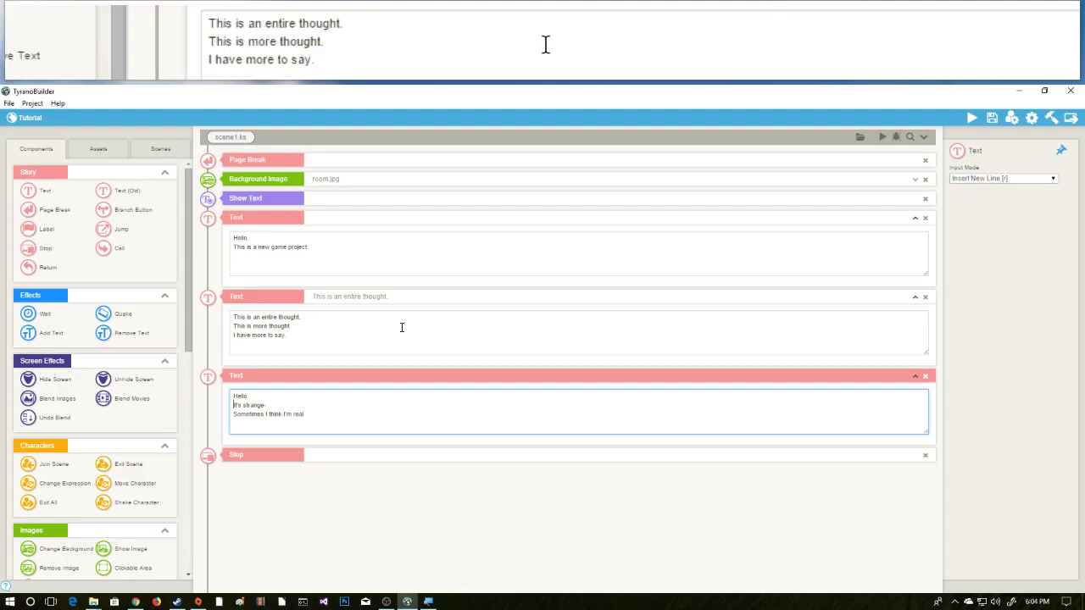
{"action": "left_click", "coordinate": [341, 240]}
{"action": "left_click_drag", "start_coordinate": [341, 240], "coordinate": [232, 238]}
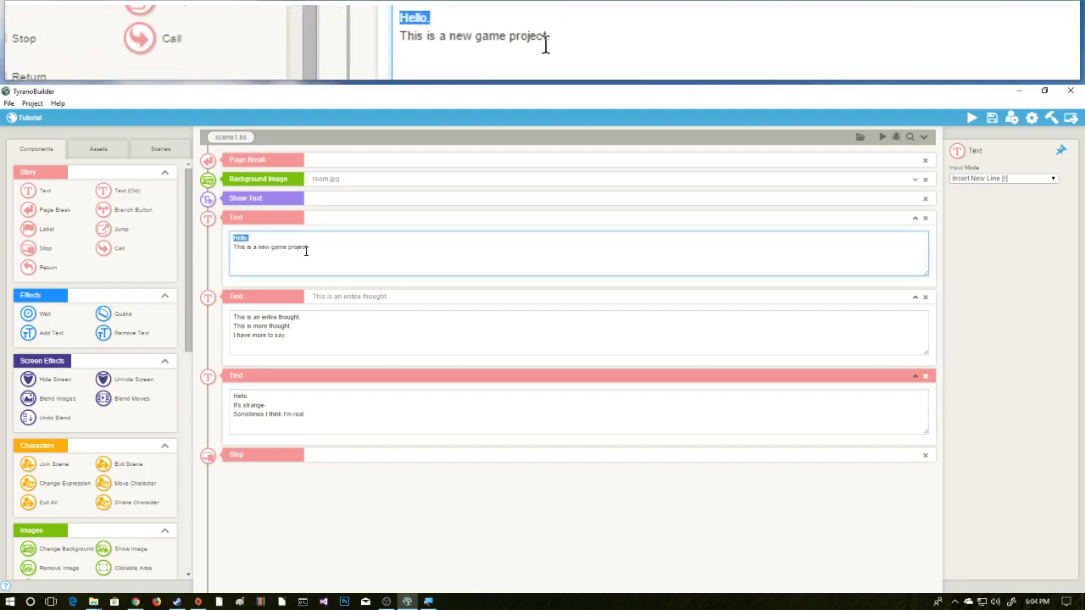
{"action": "left_click", "coordinate": [310, 317]}
{"action": "left_click", "coordinate": [304, 331]}
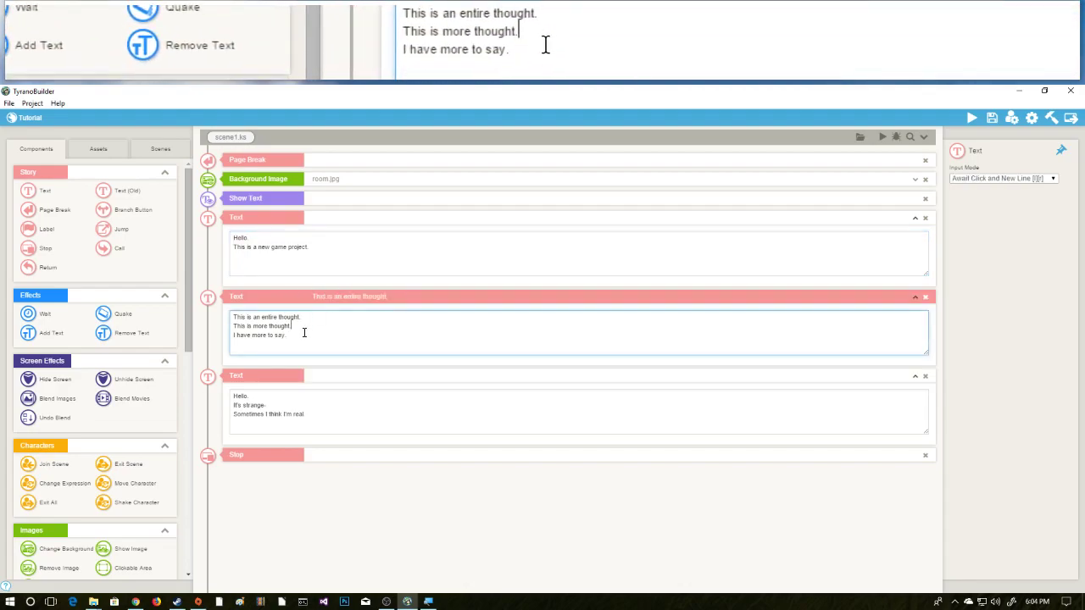
{"action": "left_click", "coordinate": [309, 318]}
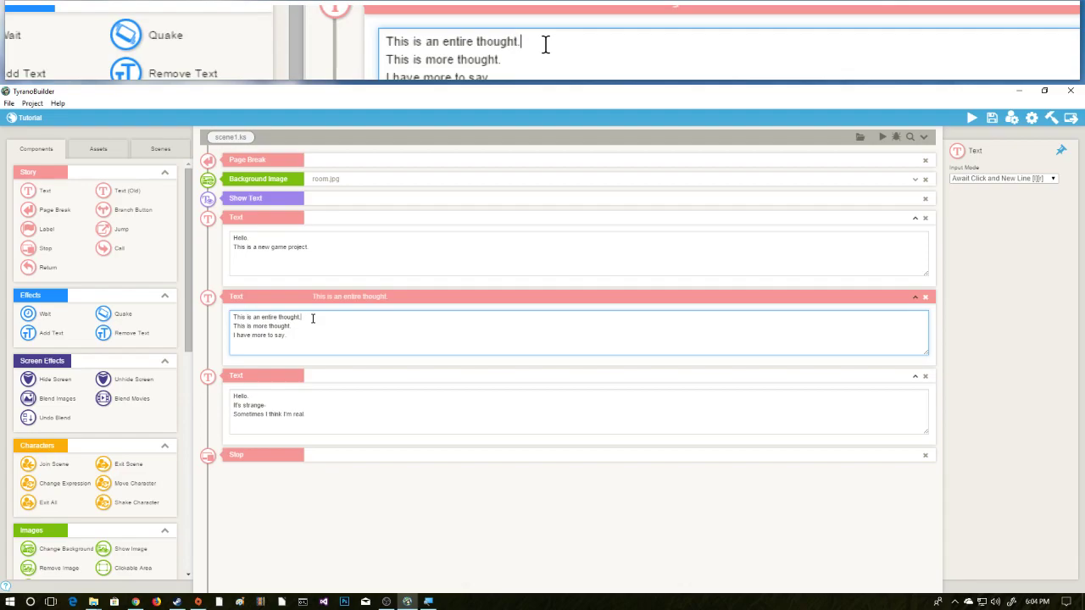
{"action": "left_click", "coordinate": [321, 404]}
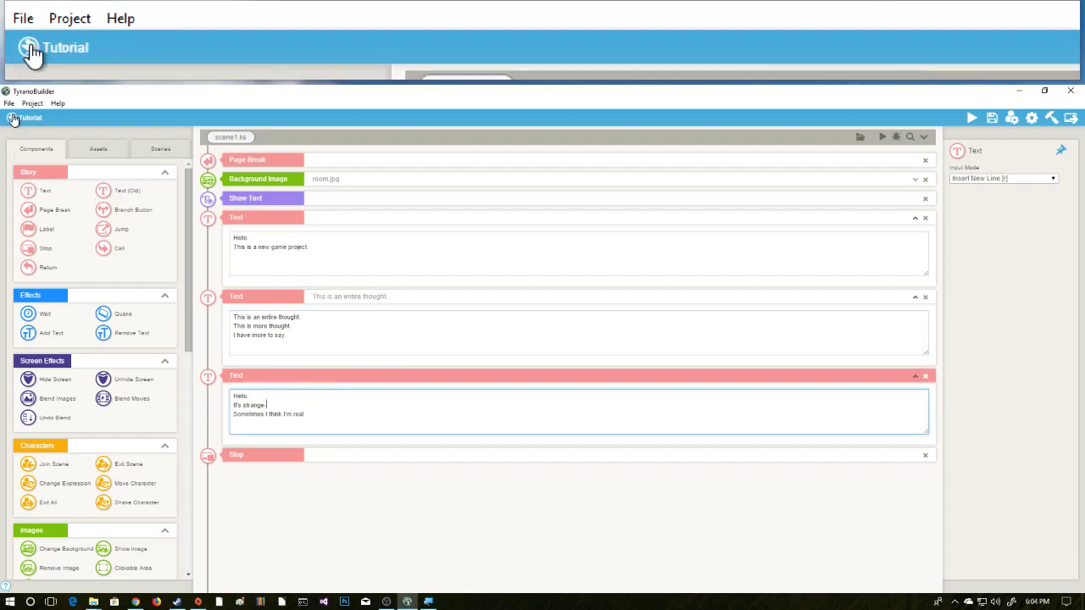
Review the Message Window's position and image options in the Game Settings, and close the settings without applying anything
{"action": "left_click", "coordinate": [1033, 121]}
{"action": "left_click", "coordinate": [410, 216]}
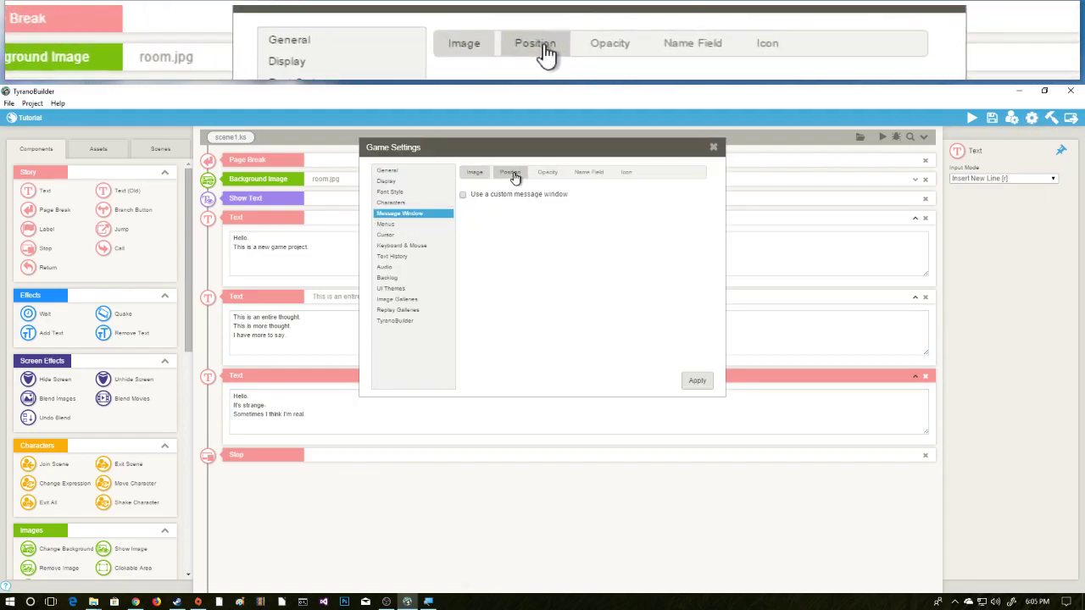
{"action": "left_click", "coordinate": [511, 174]}
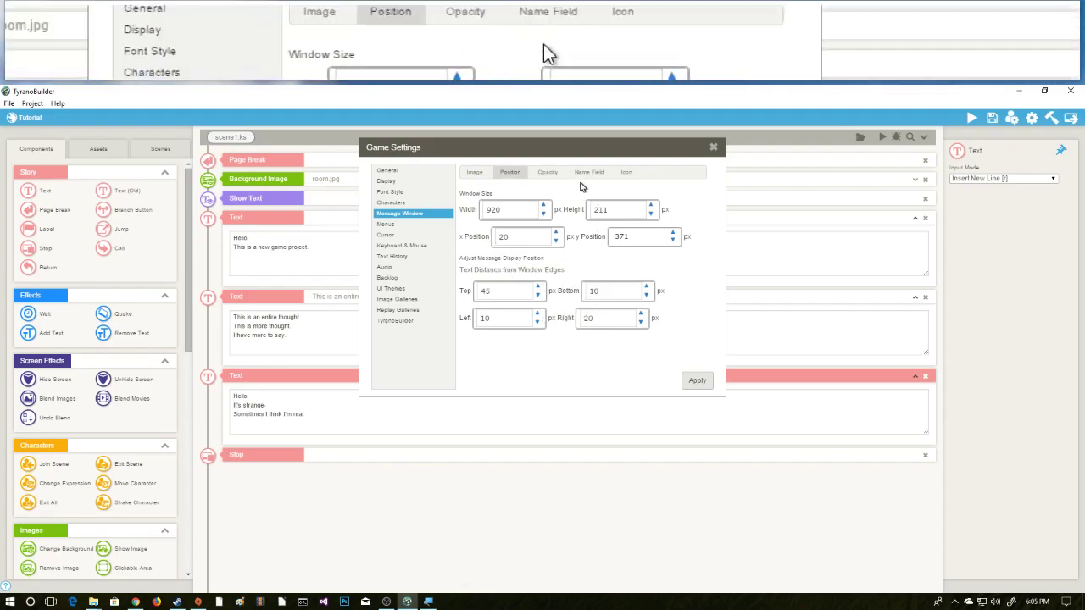
{"action": "left_click", "coordinate": [480, 173]}
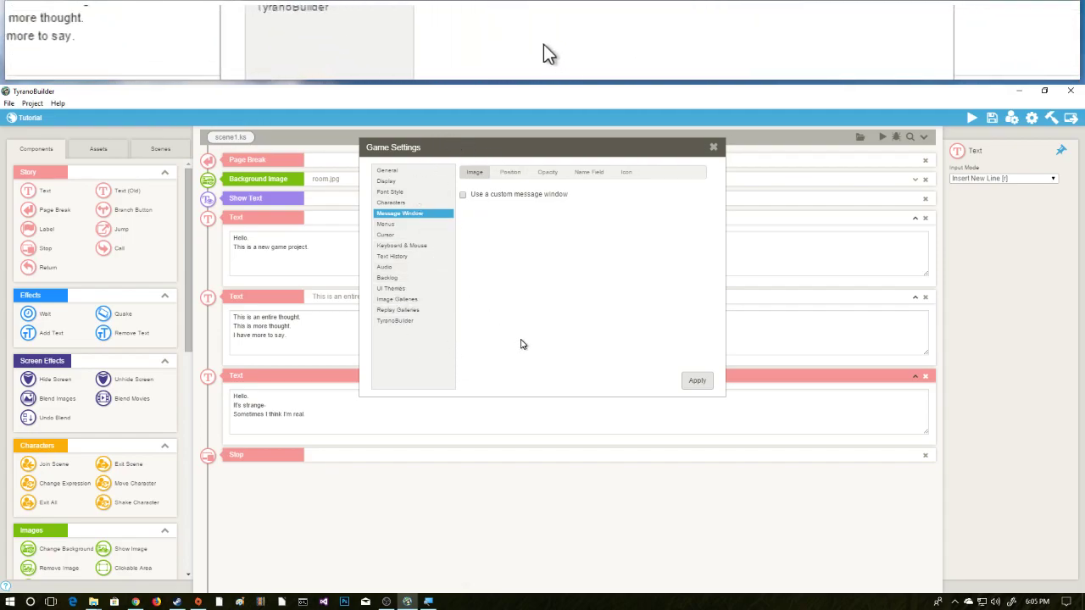
{"action": "left_click", "coordinate": [713, 147]}
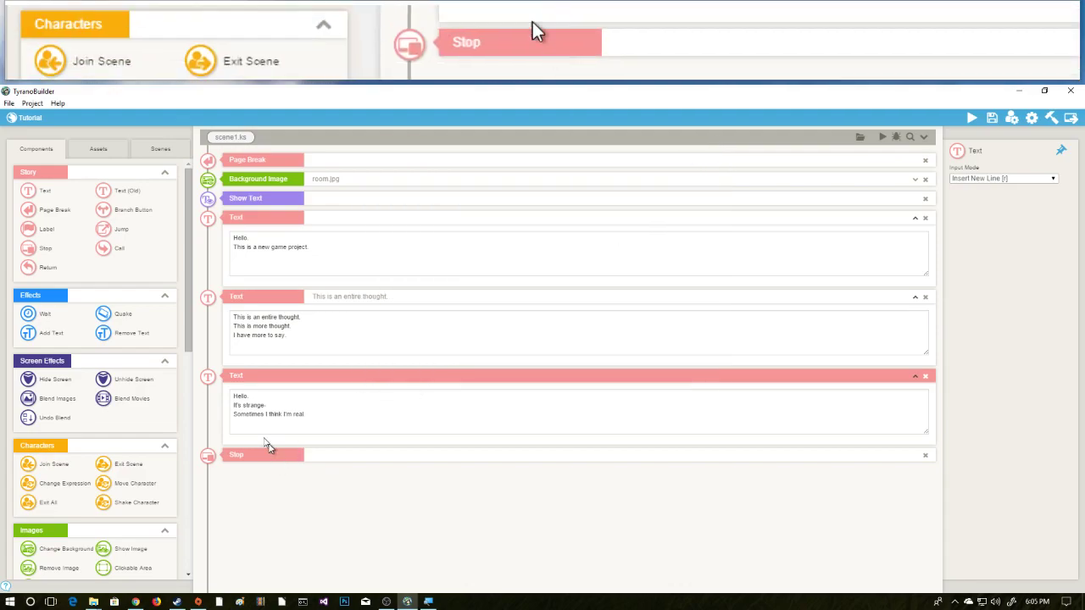